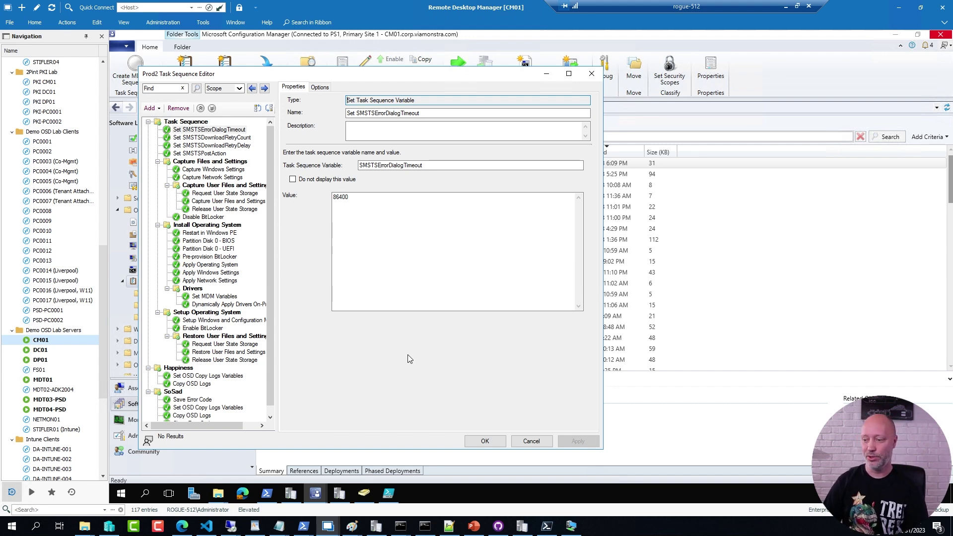
Step: Open the properties of the Zero Touch WinPE 11 x64 boot image from Boot Images
{"action": "mouse_move", "coordinate": [323, 484]}
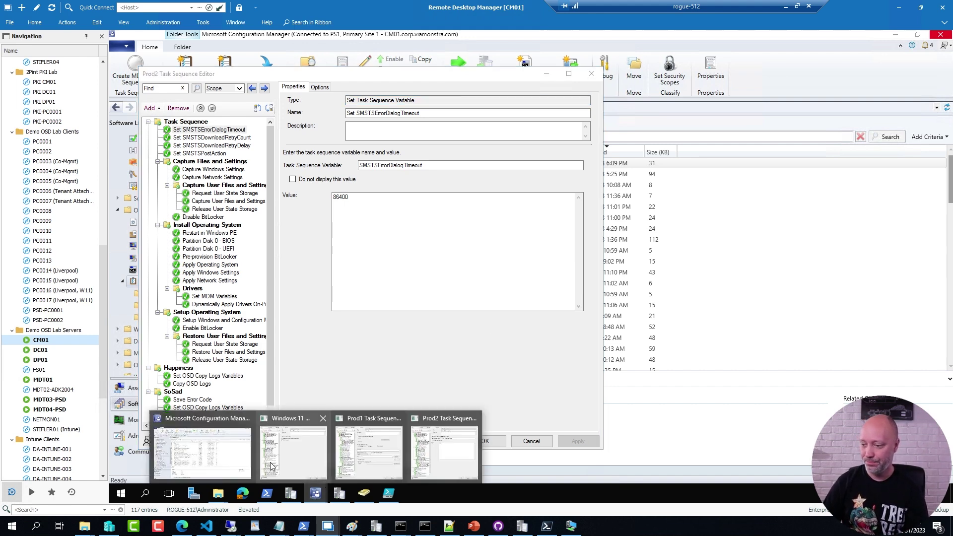
{"action": "left_click", "coordinate": [238, 469]}
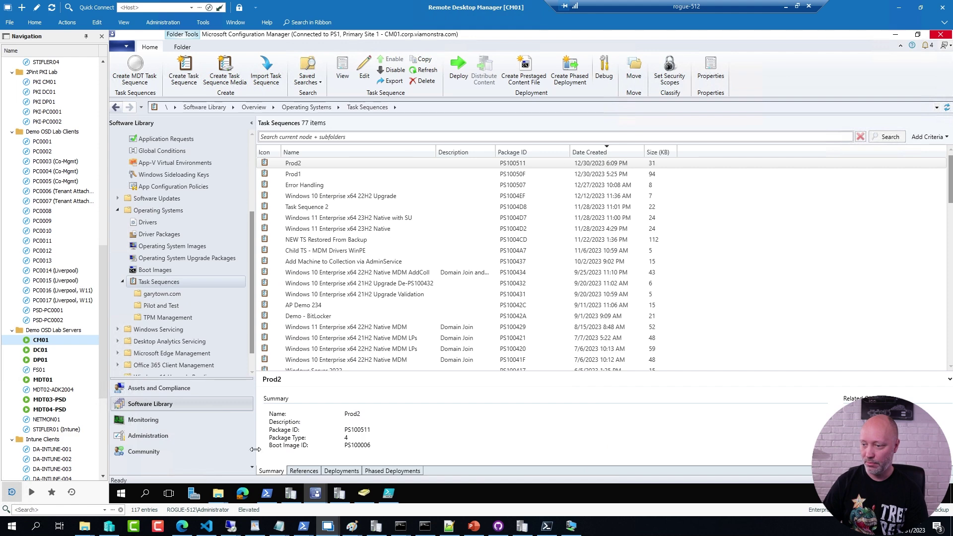
{"action": "left_click", "coordinate": [156, 270]}
{"action": "left_click", "coordinate": [329, 197]}
{"action": "right_click", "coordinate": [298, 196]}
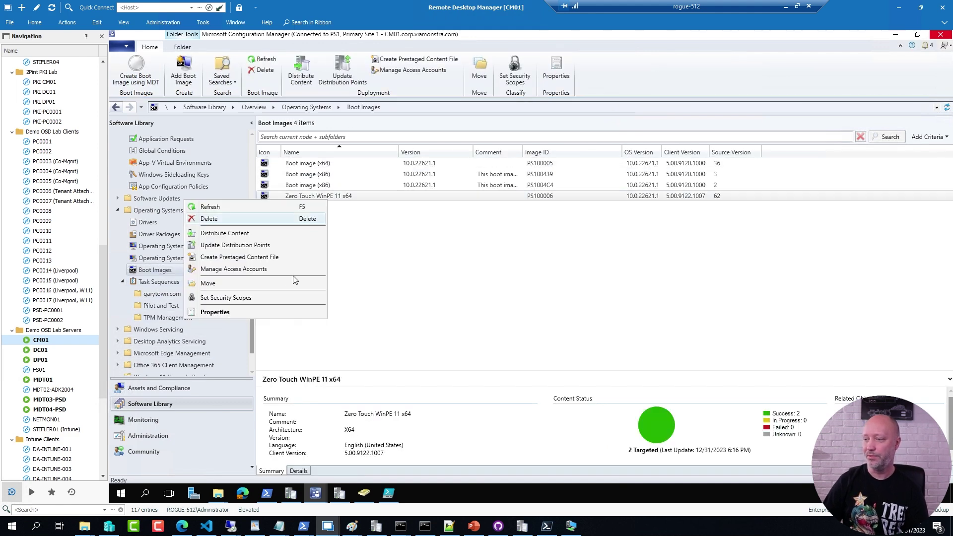
{"action": "left_click", "coordinate": [301, 315]}
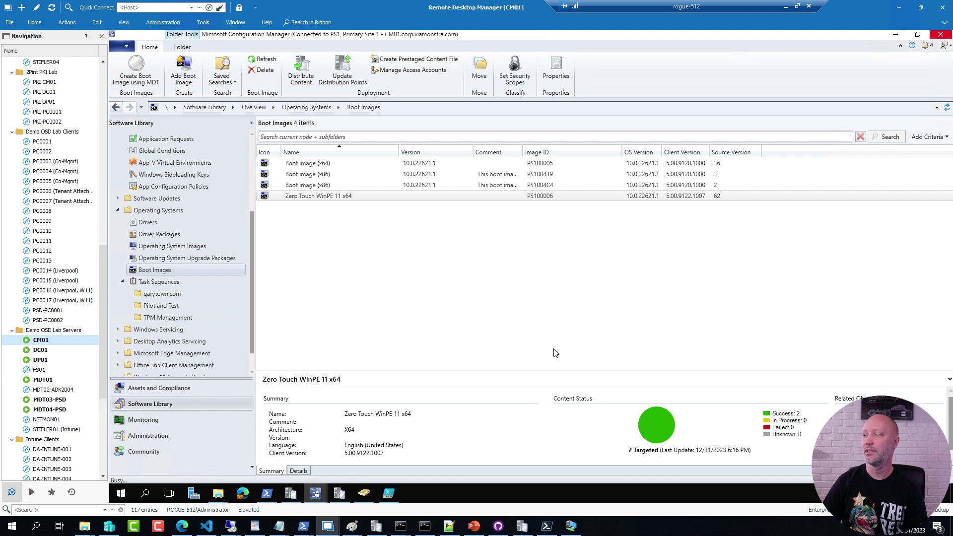
Step: On the Customization tab, select the whole background image path and bring up the Run prompt
{"action": "left_click", "coordinate": [484, 143]}
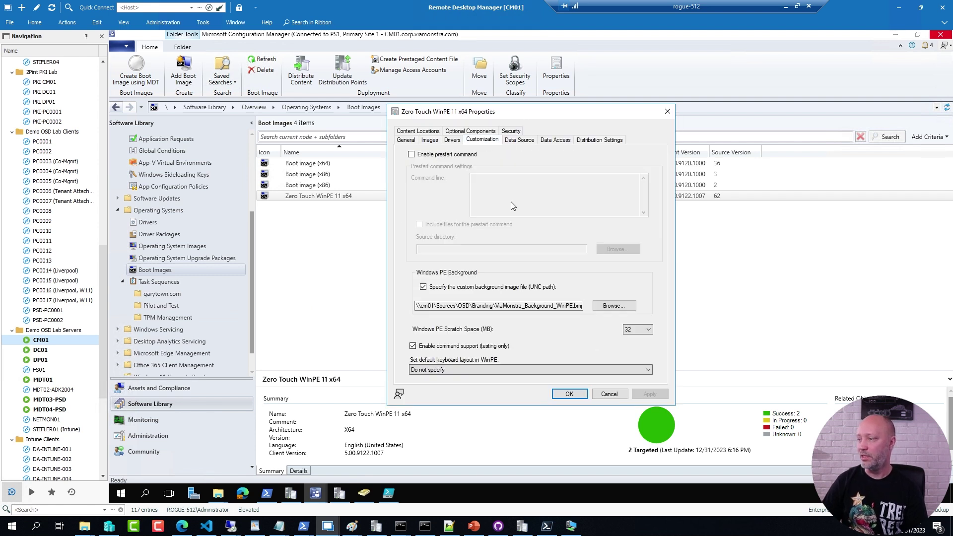
{"action": "left_click", "coordinate": [533, 305]}
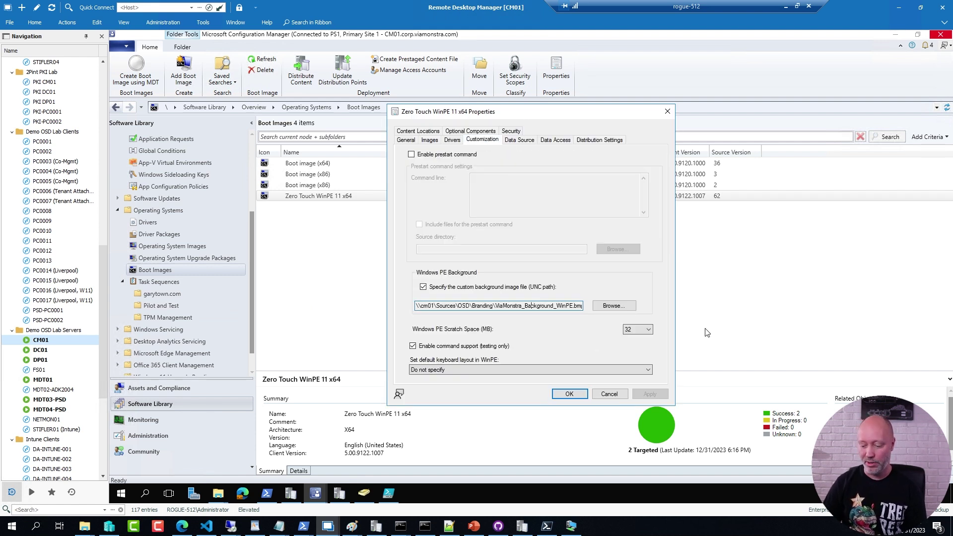
{"action": "key", "text": "ctrl+a"}
{"action": "key", "text": "ctrl+c"}
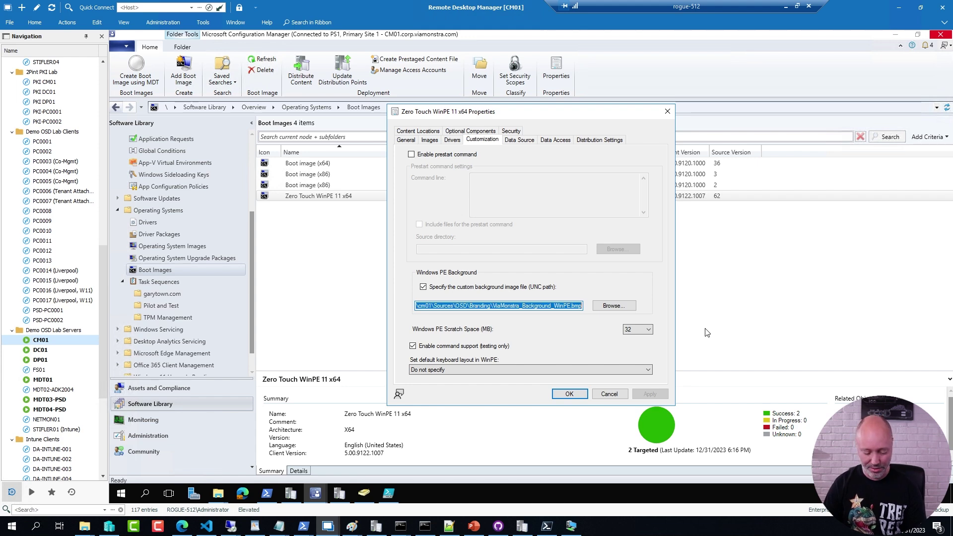
{"action": "key", "text": "super+r"}
{"action": "key", "text": "ctrl+v"}
{"action": "key", "text": "Return"}
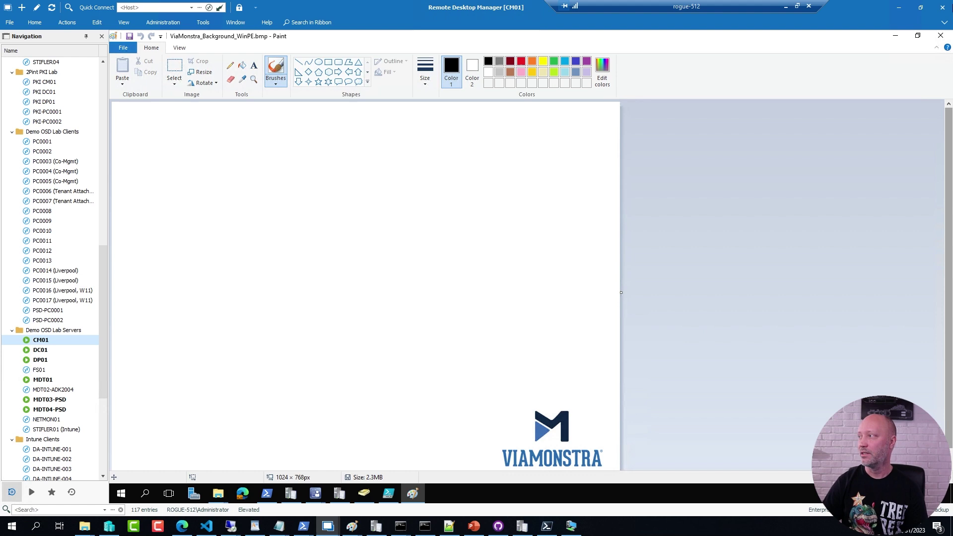
{"action": "left_click", "coordinate": [941, 35]}
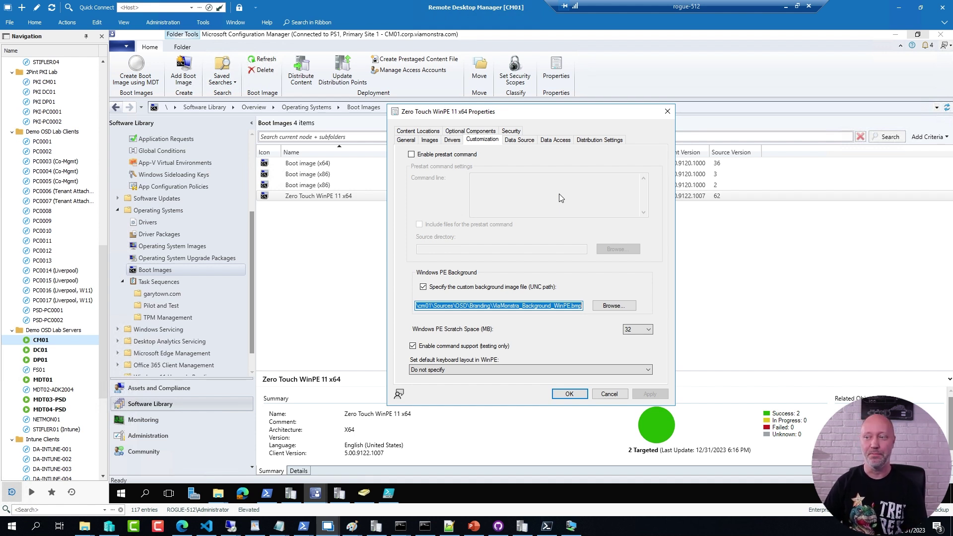
Step: Check the Computer Agent organization name ViaMonstra in Default Client Settings, then cancel without saving
{"action": "left_click", "coordinate": [147, 436]}
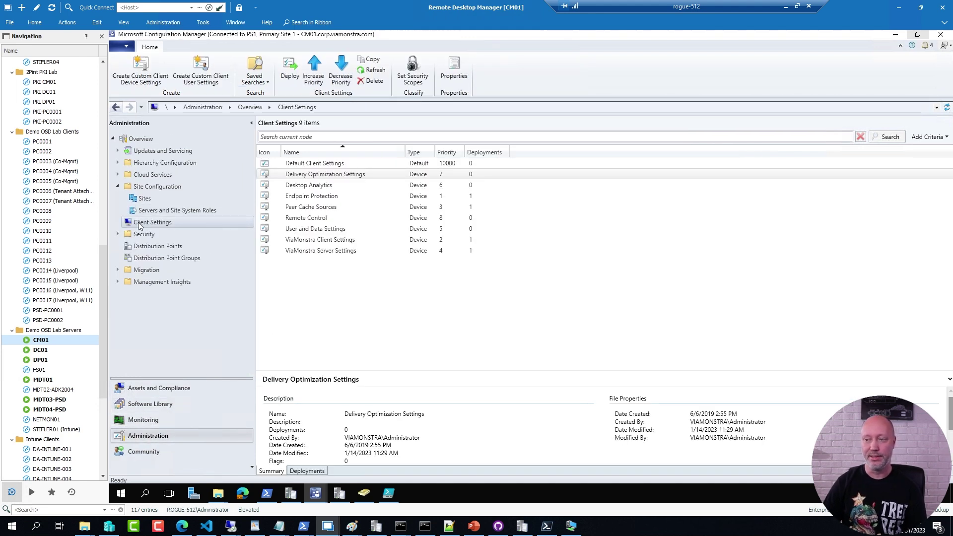
{"action": "right_click", "coordinate": [298, 164]}
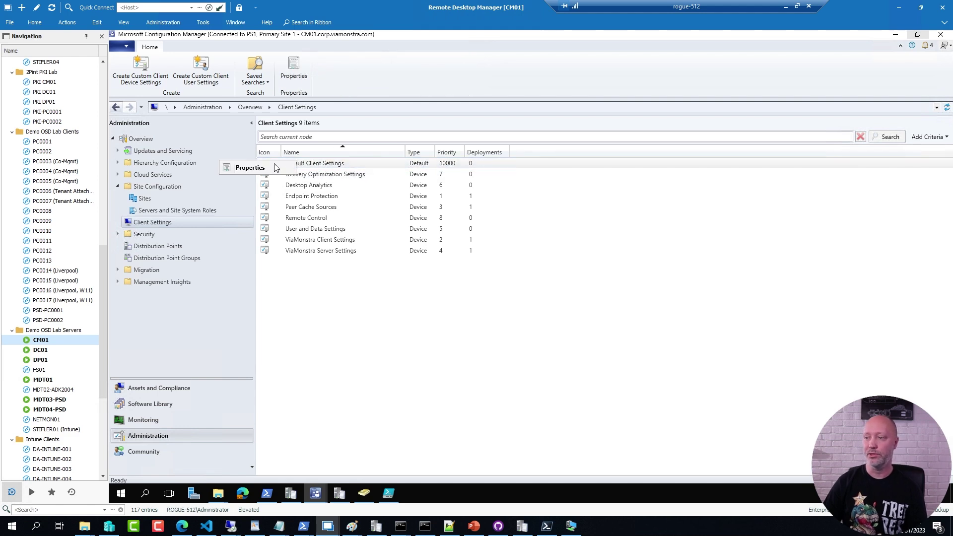
{"action": "left_click", "coordinate": [245, 169]}
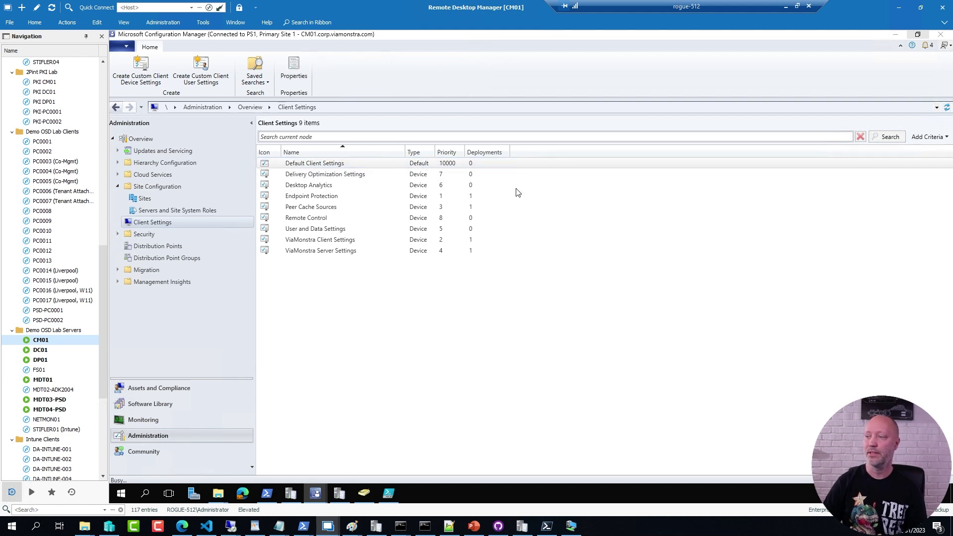
{"action": "left_click", "coordinate": [386, 174]}
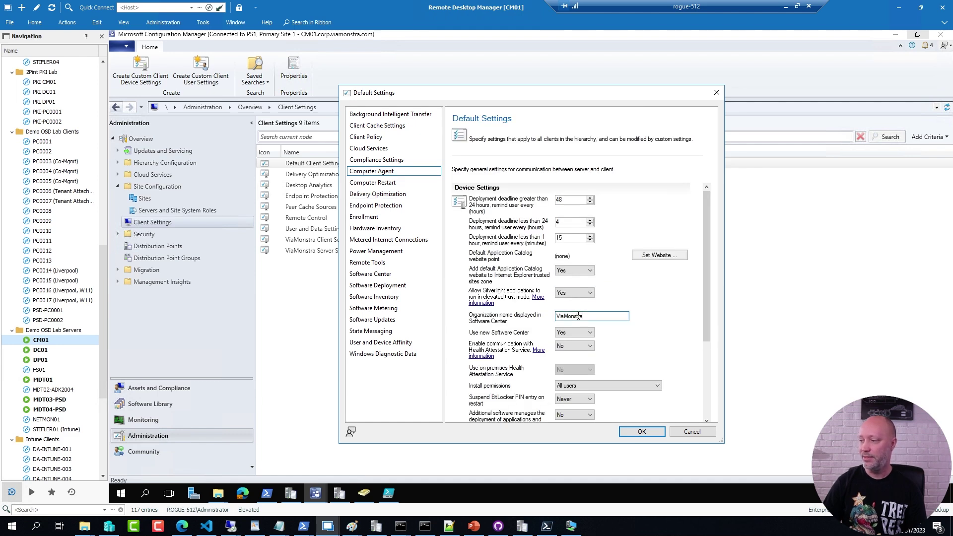
{"action": "left_click_drag", "start_coordinate": [585, 316], "coordinate": [519, 319]}
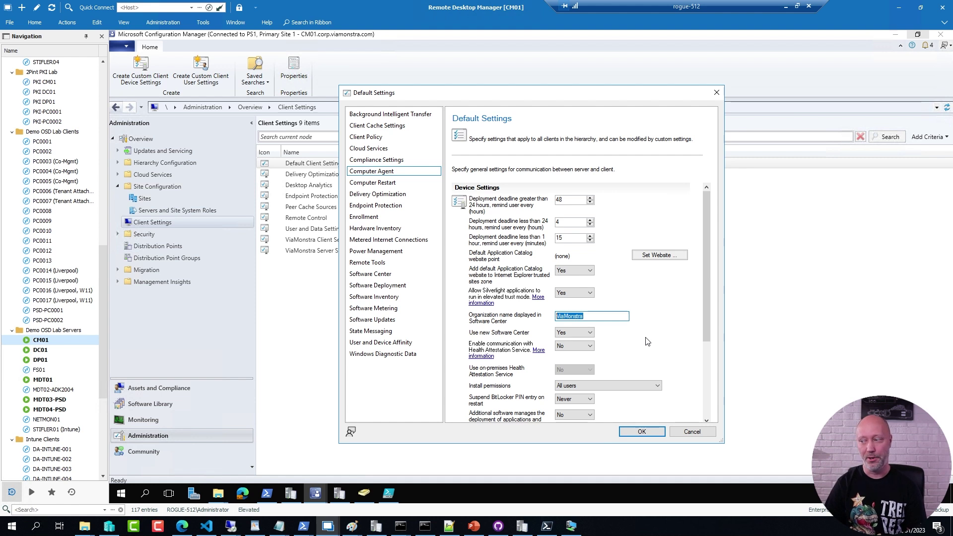
{"action": "left_click", "coordinate": [693, 431]}
Step: Bring the Prod1 and Prod2 editors forward and select Prod1's Force High Performance Plan step
{"action": "mouse_move", "coordinate": [321, 499]}
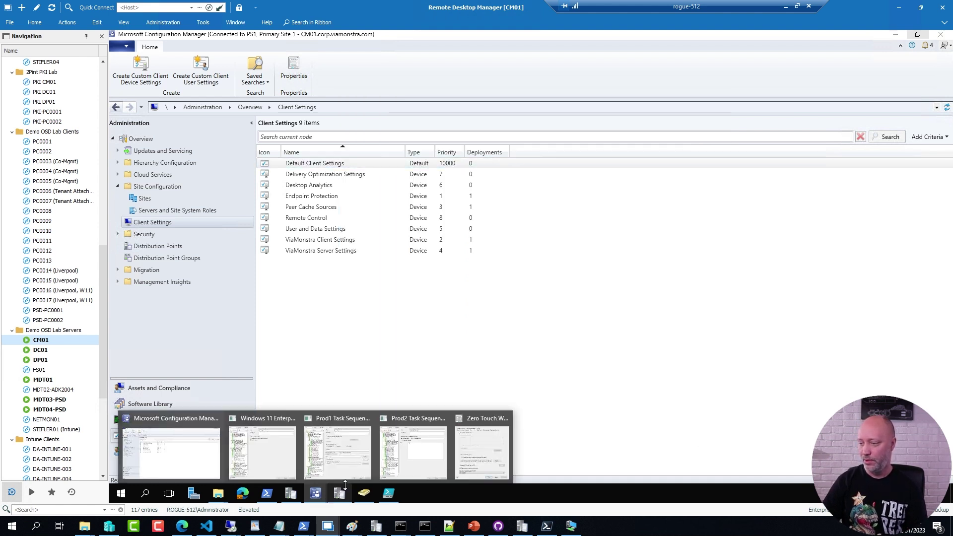
{"action": "left_click", "coordinate": [352, 471]}
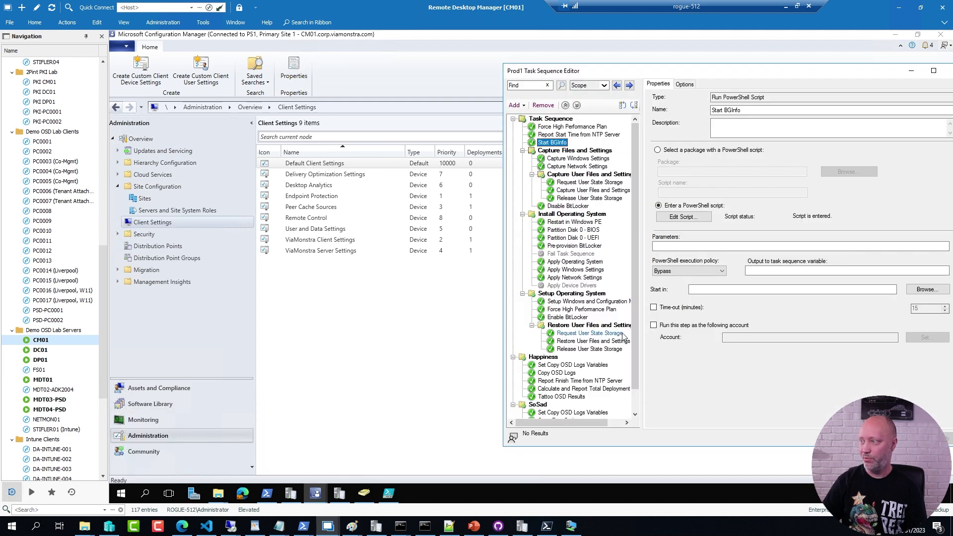
{"action": "left_click", "coordinate": [309, 494]}
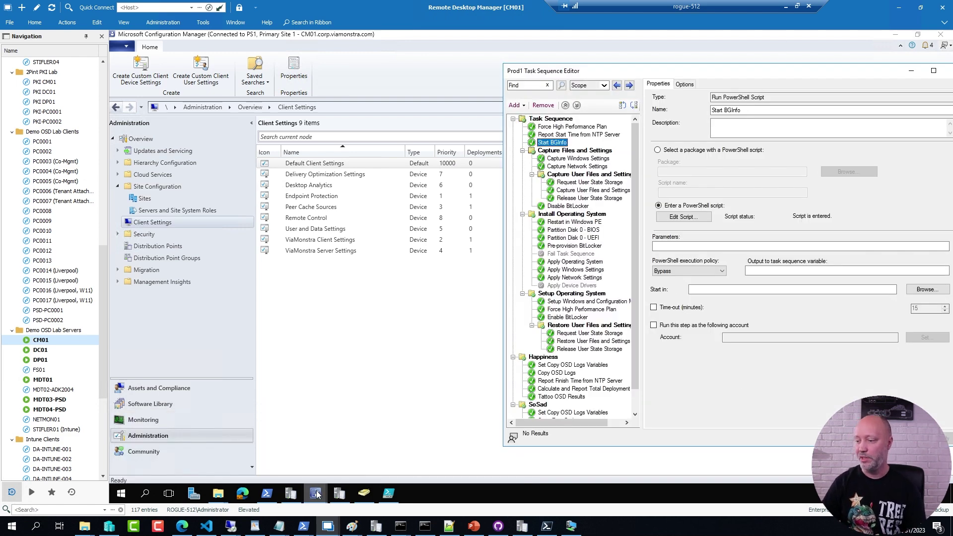
{"action": "left_click", "coordinate": [422, 455]}
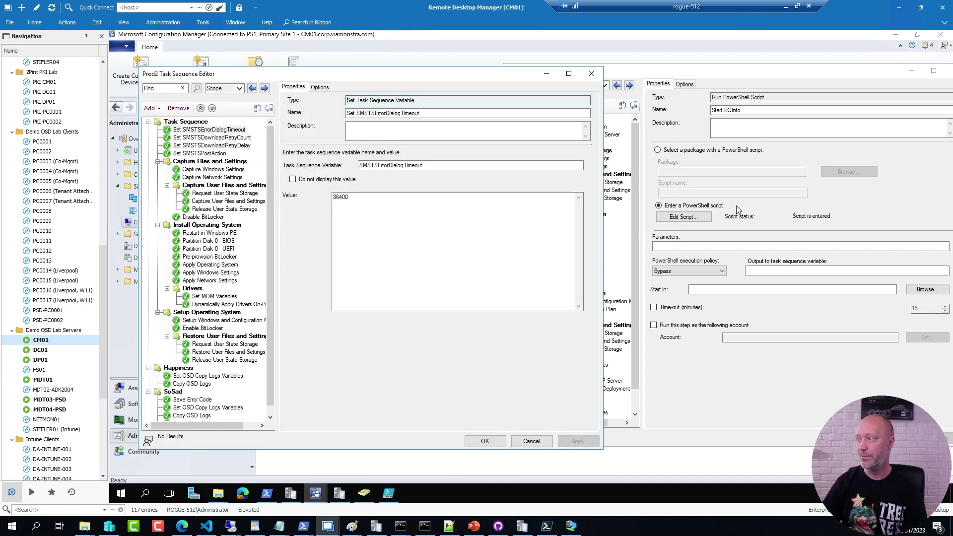
{"action": "left_click", "coordinate": [798, 157]}
{"action": "left_click", "coordinate": [559, 128]}
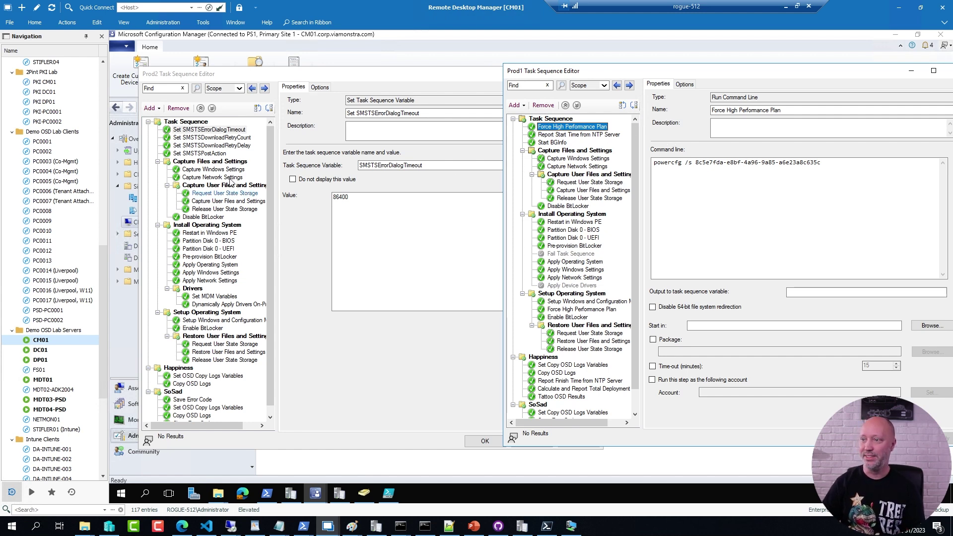
Step: Paste Force High Performance Plan as Prod2's first step, then select Prod1's NTP time step
{"action": "left_click", "coordinate": [209, 130]}
{"action": "key", "text": "ctrl+v"}
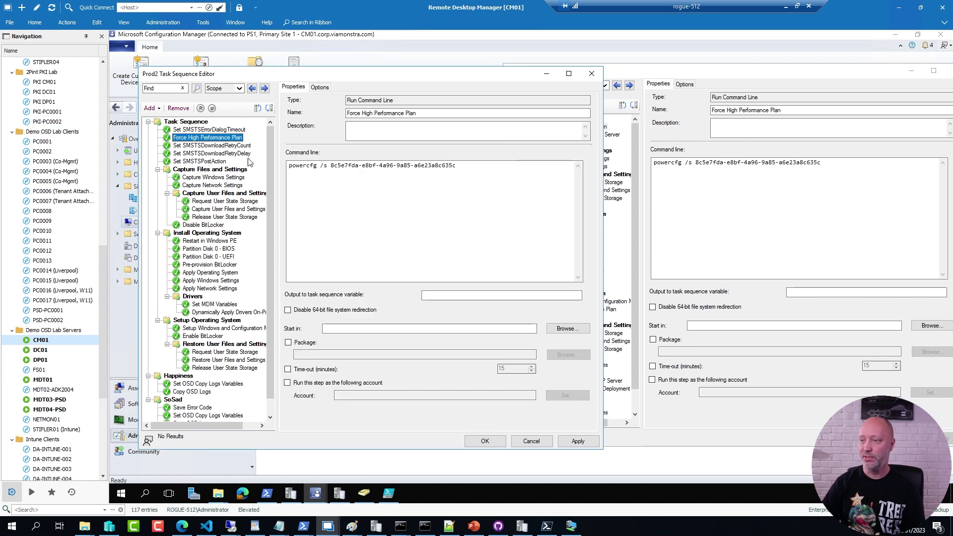
{"action": "left_click", "coordinate": [258, 109]}
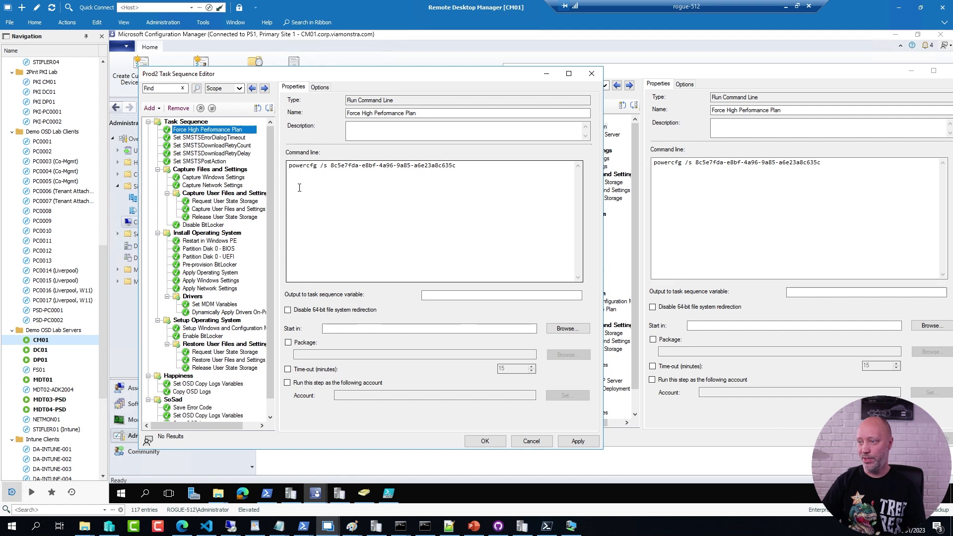
{"action": "left_click_drag", "start_coordinate": [329, 169], "coordinate": [493, 169]}
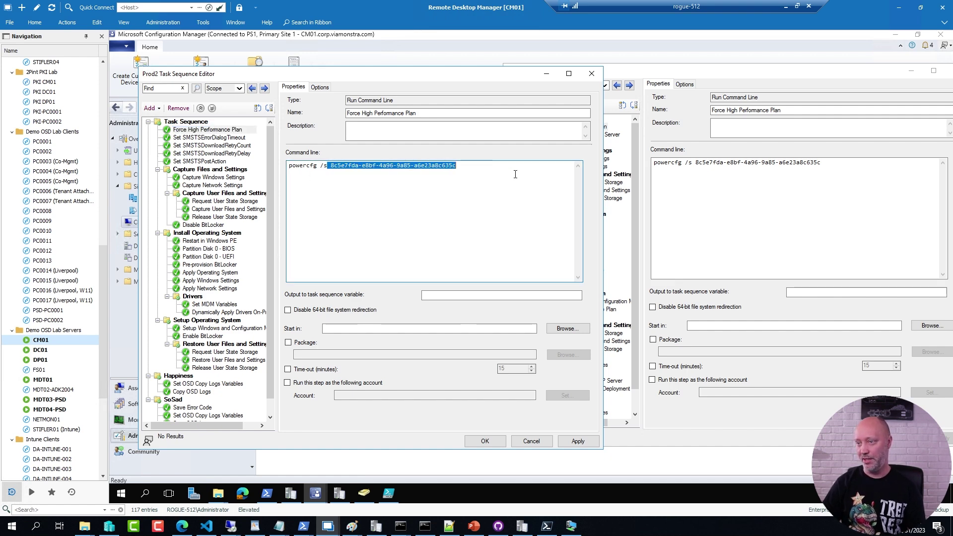
{"action": "left_click", "coordinate": [738, 226]}
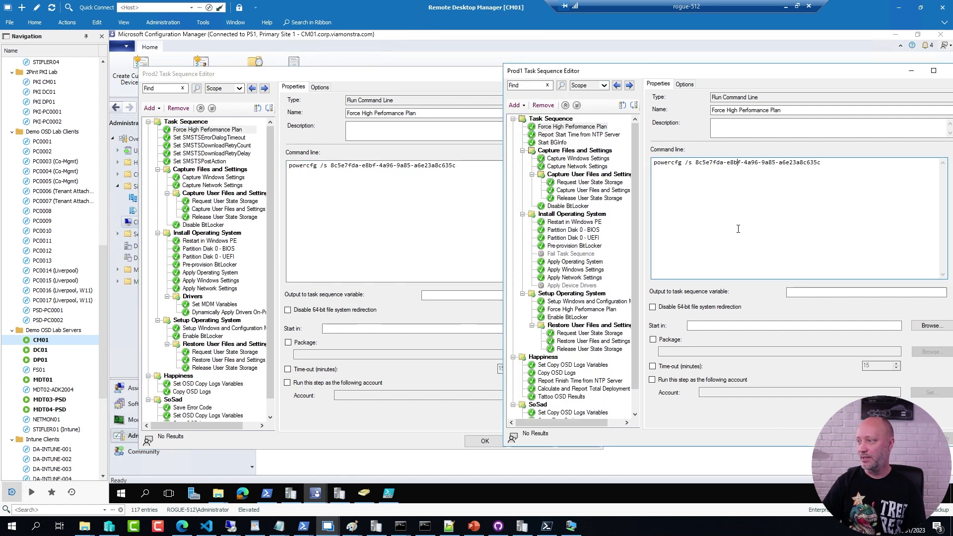
{"action": "left_click", "coordinate": [569, 135]}
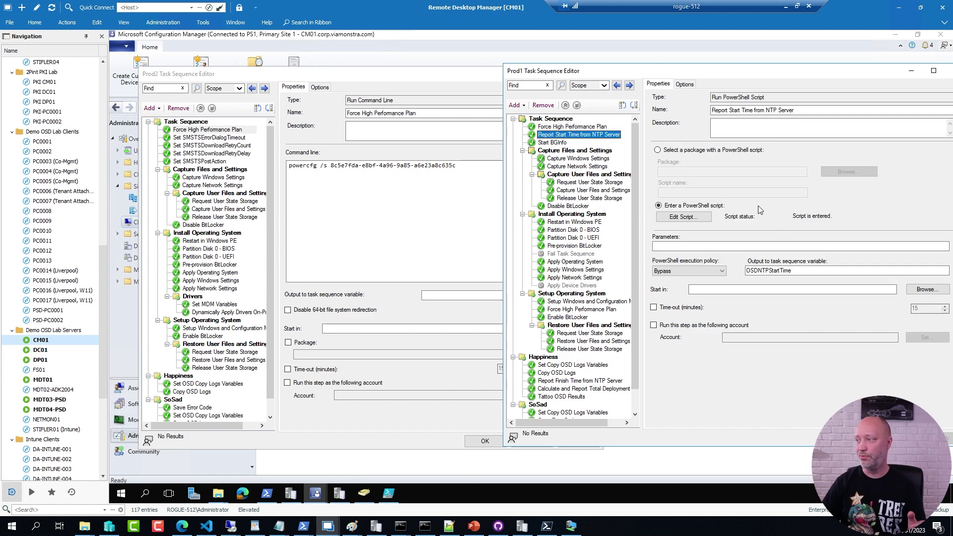
Step: Paste Report Start Time from NTP Server into Prod2 after the power plan step
{"action": "left_click", "coordinate": [224, 130]}
{"action": "key", "text": "ctrl+v"}
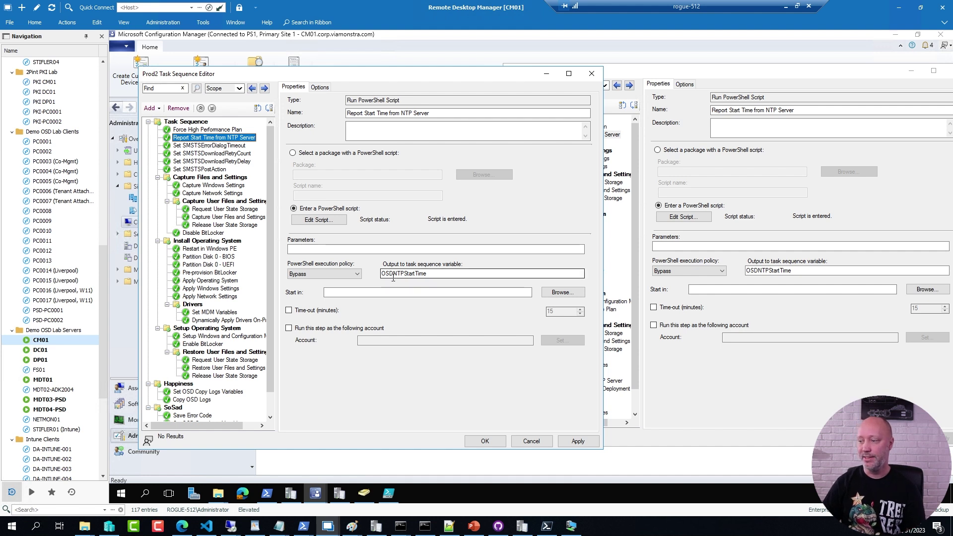
{"action": "left_click_drag", "start_coordinate": [381, 274], "coordinate": [450, 290]}
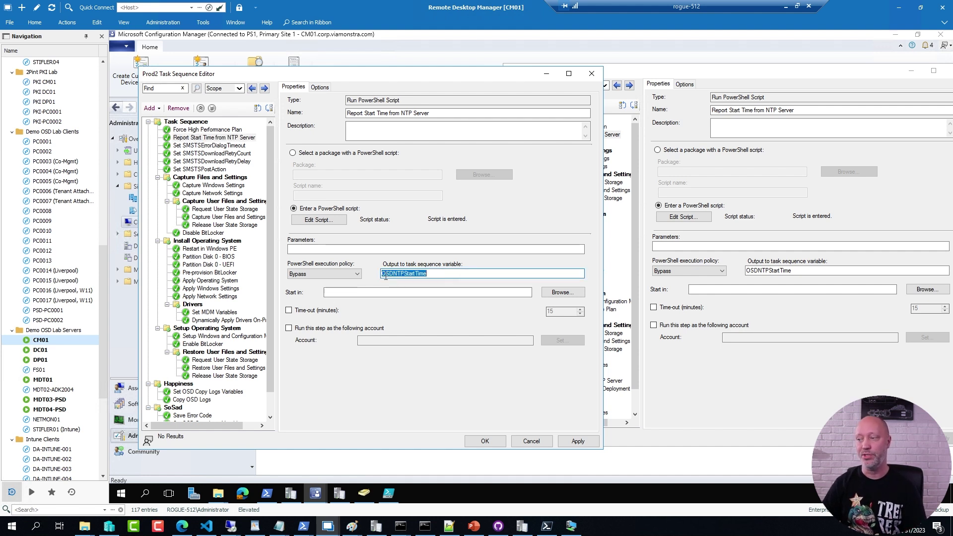
Step: Open the Prod1 NTP step's script and select its original technet source link
{"action": "left_click", "coordinate": [761, 208]}
{"action": "left_click", "coordinate": [689, 218]}
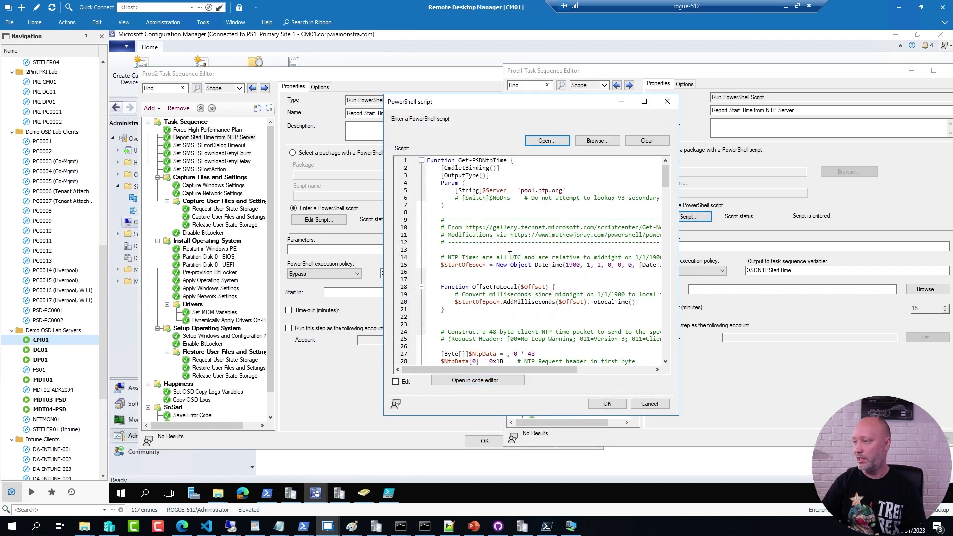
{"action": "left_click_drag", "start_coordinate": [466, 228], "coordinate": [707, 227]}
{"action": "key", "text": "ctrl+c"}
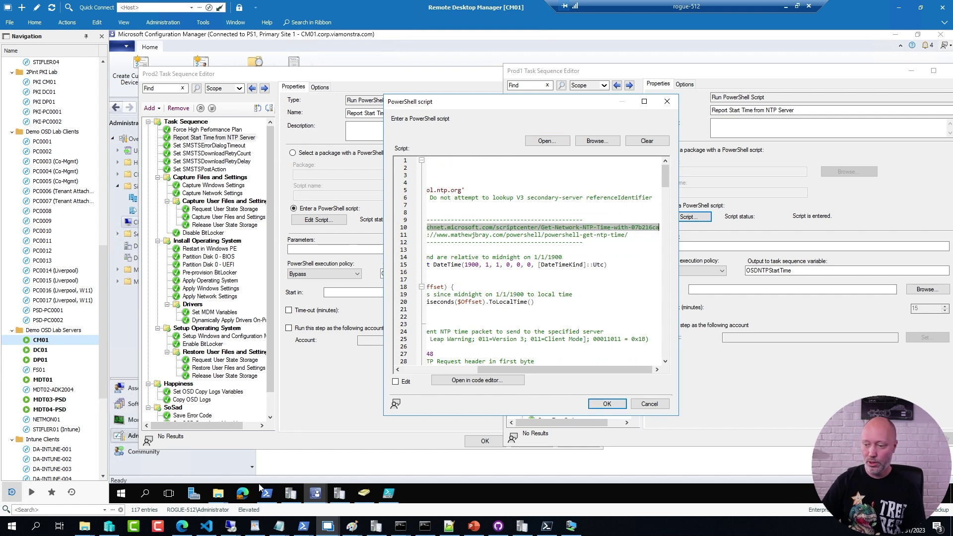
{"action": "left_click", "coordinate": [183, 527]}
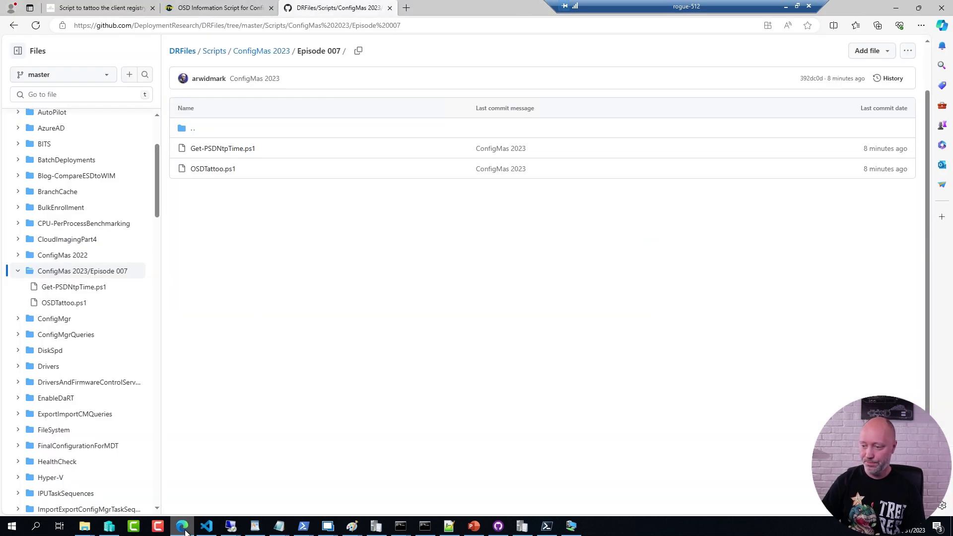
Step: Load the copied technet link in a new browser tab
{"action": "left_click", "coordinate": [407, 8]}
{"action": "key", "text": "ctrl+v"}
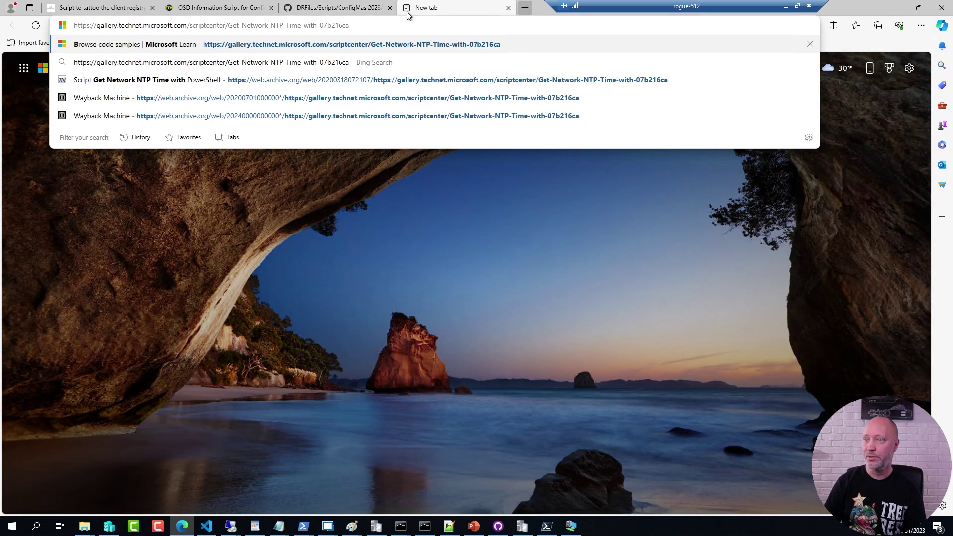
{"action": "key", "text": "Return"}
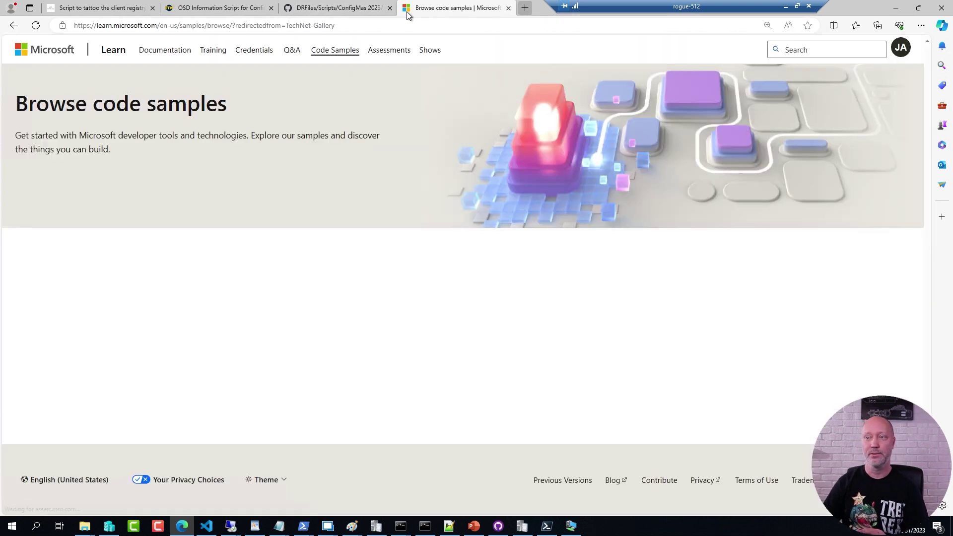
Step: Look up the technet link on the Wayback Machine and open its March 18, 2020 capture
{"action": "left_click", "coordinate": [390, 28]}
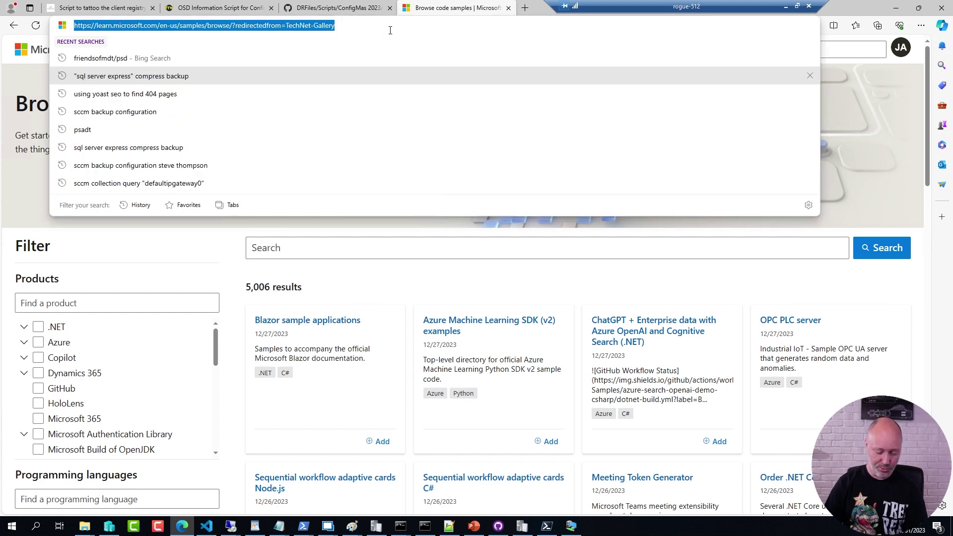
{"action": "type", "text": "way"}
{"action": "key", "text": "BackSpace"}
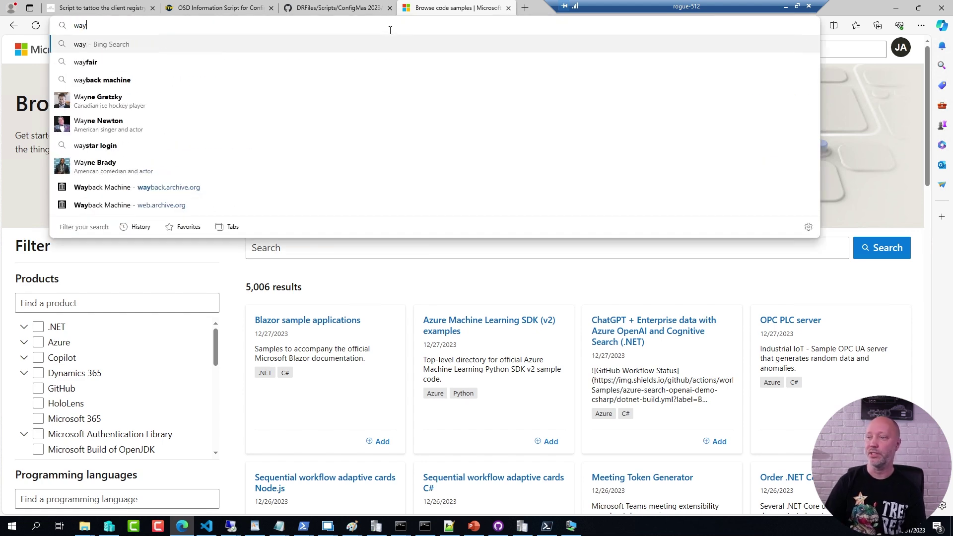
{"action": "left_click", "coordinate": [160, 187]}
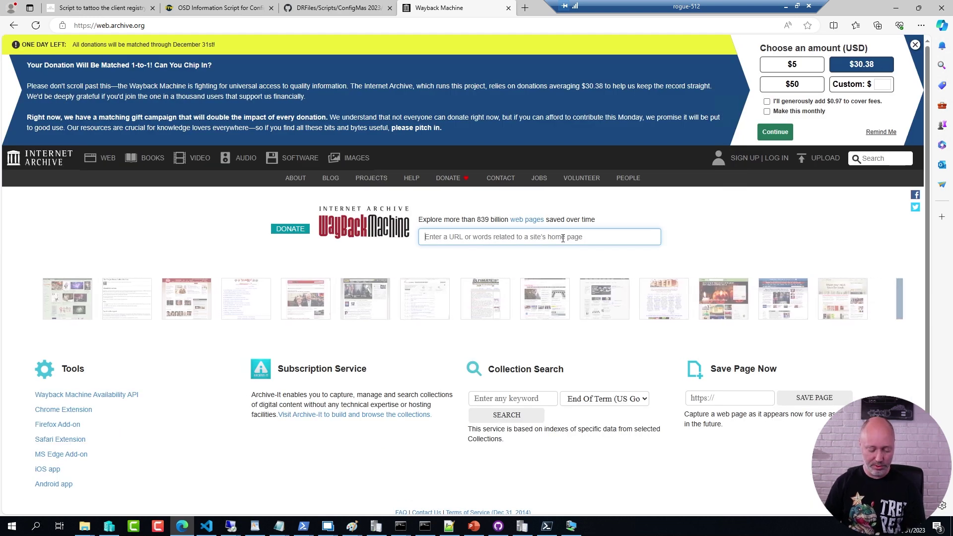
{"action": "key", "text": "ctrl+v"}
{"action": "key", "text": "Return"}
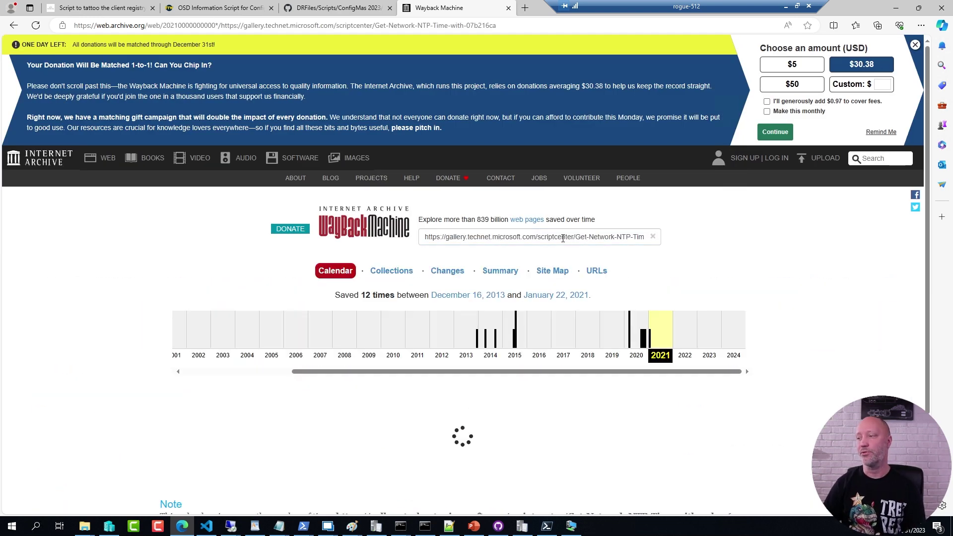
{"action": "left_click", "coordinate": [641, 330]}
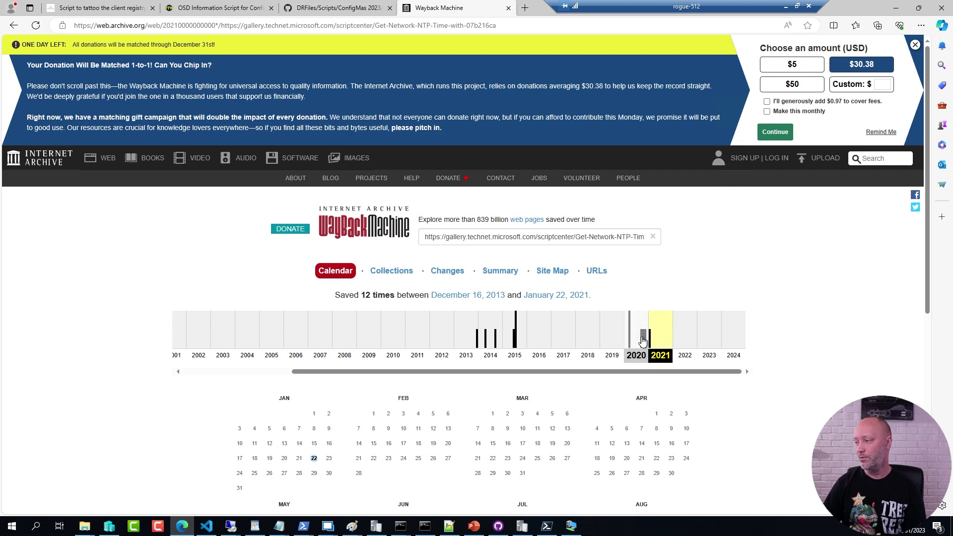
{"action": "scroll", "coordinate": [658, 332], "scroll_direction": "down", "scroll_amount": 3}
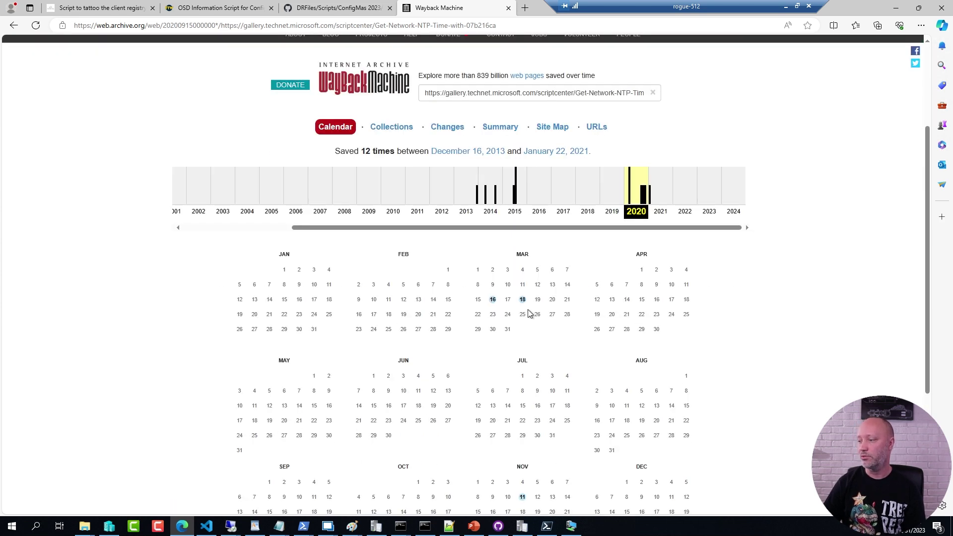
{"action": "mouse_move", "coordinate": [525, 305]}
{"action": "left_click", "coordinate": [545, 340]}
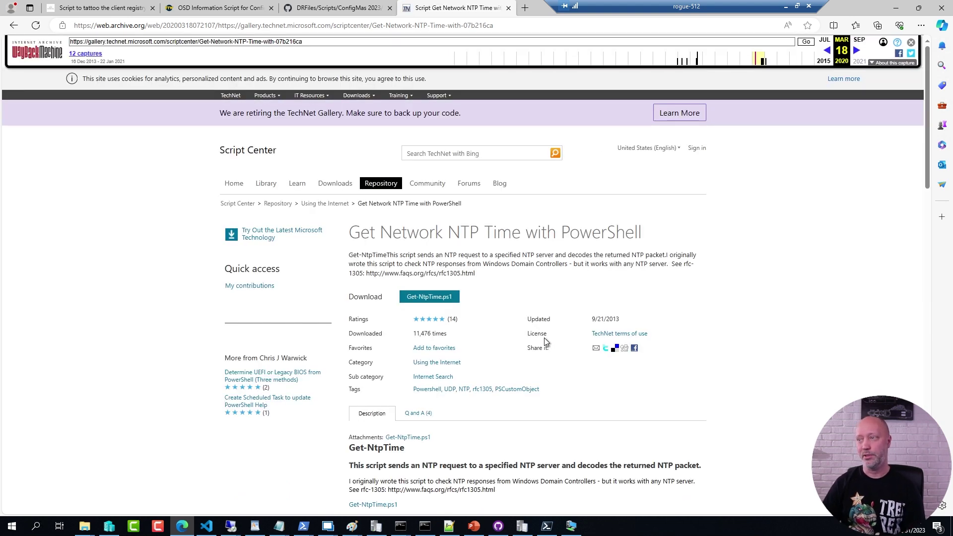
Step: Close the archived page, refresh the Episode 007 GitHub folder, and return to Configuration Manager
{"action": "left_click", "coordinate": [509, 8]}
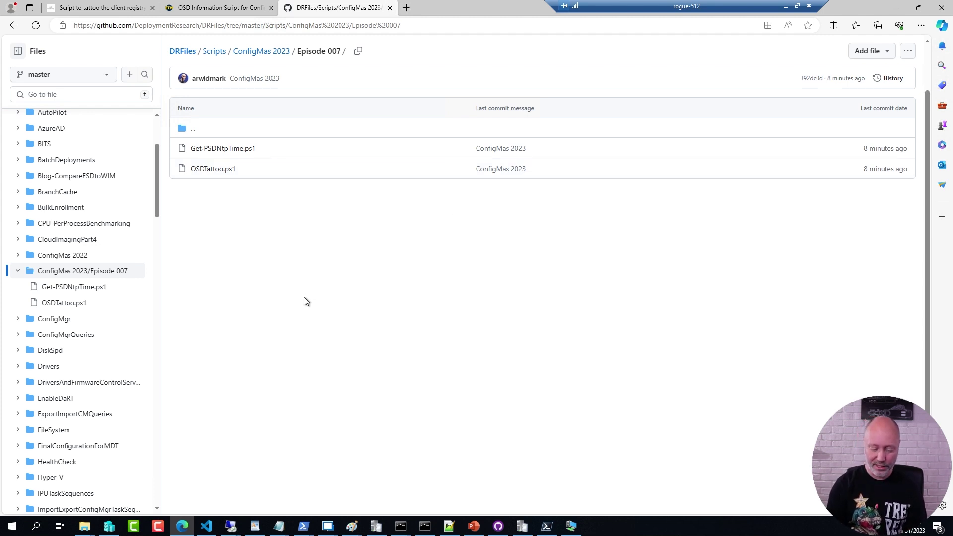
{"action": "key", "text": "F5"}
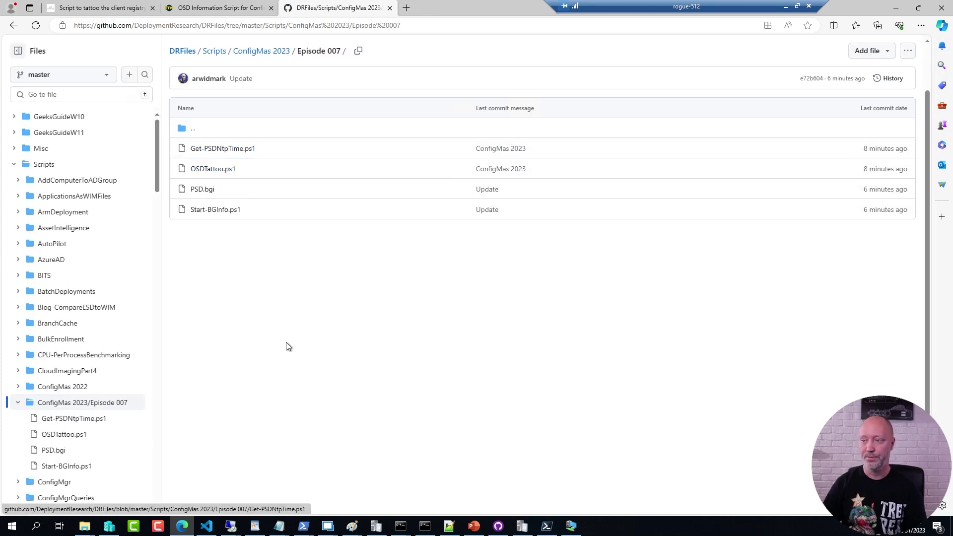
{"action": "key", "text": "alt+Tab"}
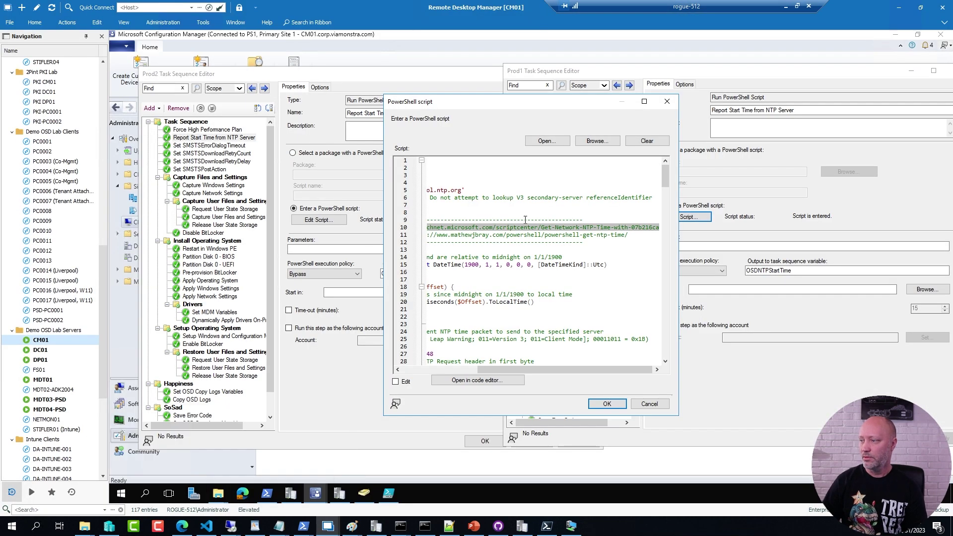
Step: Paste Prod1's Start BGInfo step into Prod2 after Report Start Time from NTP Server
{"action": "left_click", "coordinate": [607, 403]}
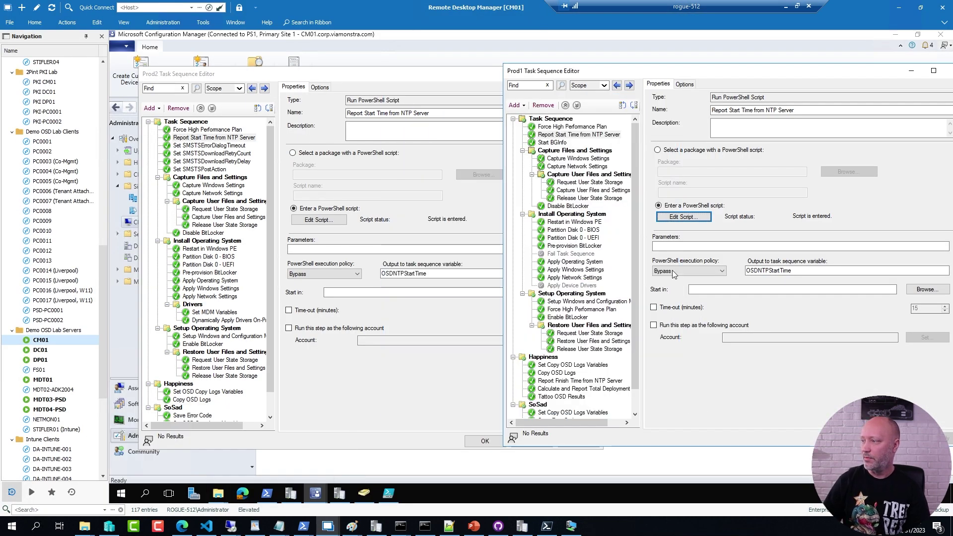
{"action": "left_click", "coordinate": [553, 142]}
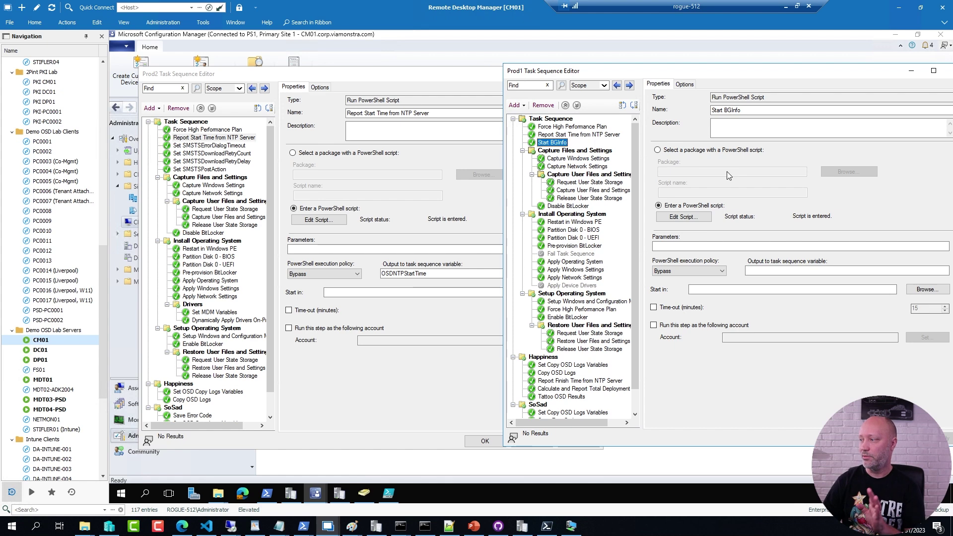
{"action": "left_click", "coordinate": [213, 138]}
{"action": "key", "text": "ctrl+v"}
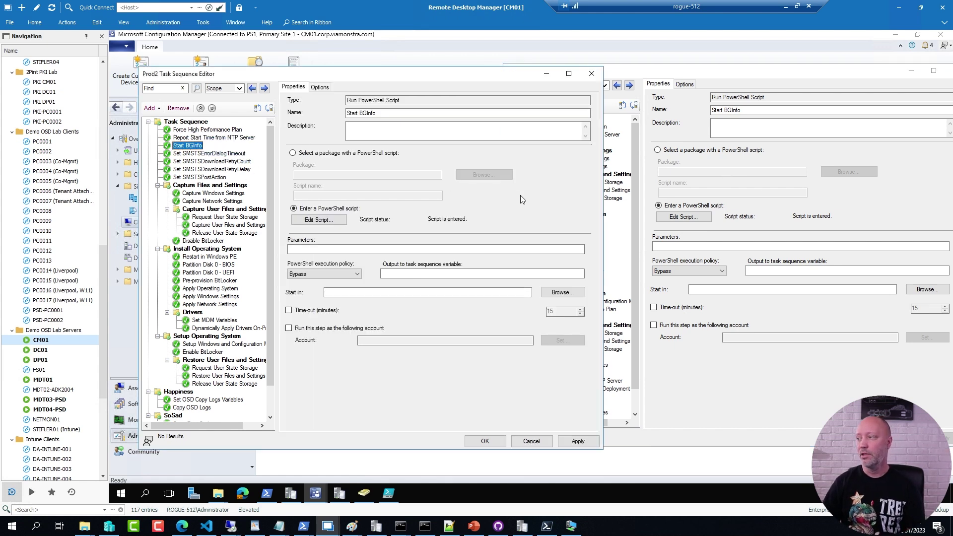
Step: Review the Start BGInfo script in Prod2, highlighting Bginfo64.exe in its launch command
{"action": "left_click", "coordinate": [318, 220]}
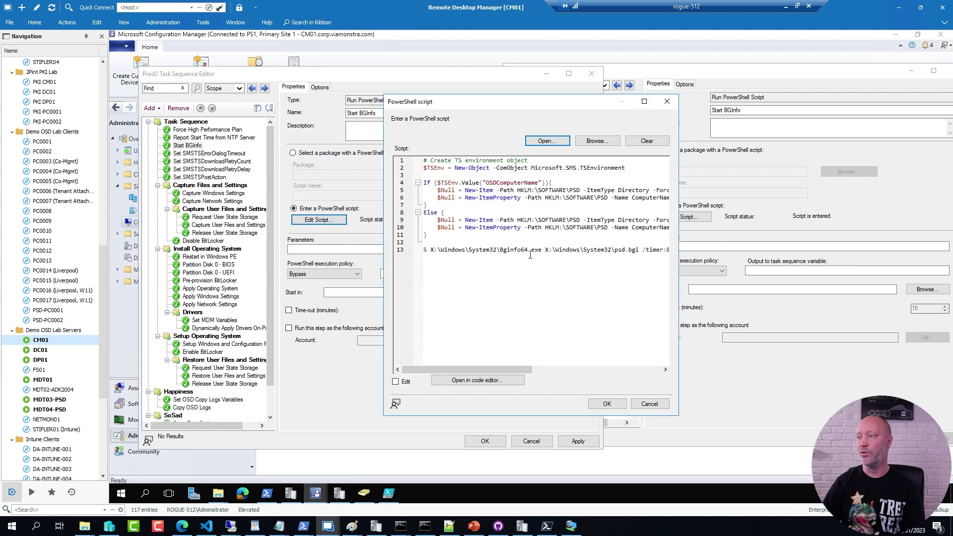
{"action": "left_click", "coordinate": [571, 202]}
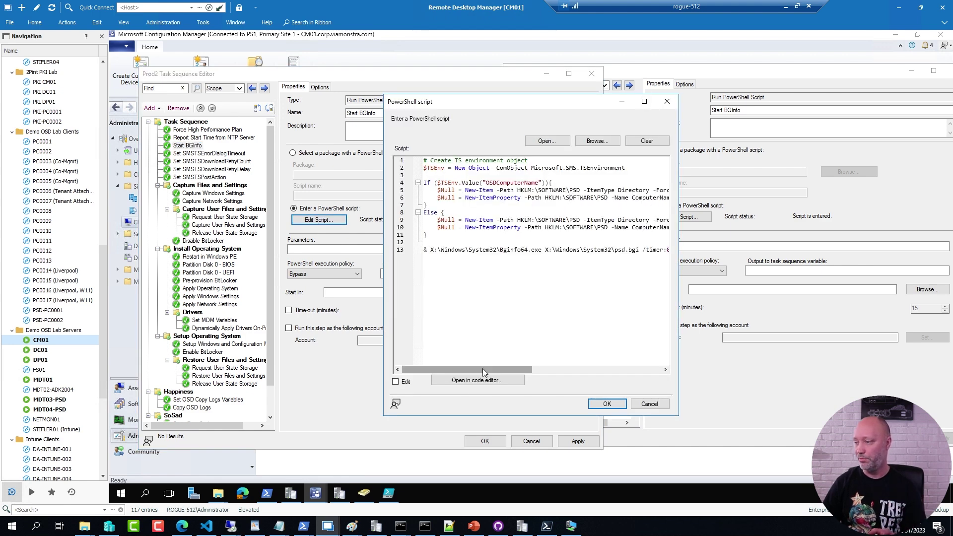
{"action": "left_click_drag", "start_coordinate": [482, 368], "coordinate": [641, 379]}
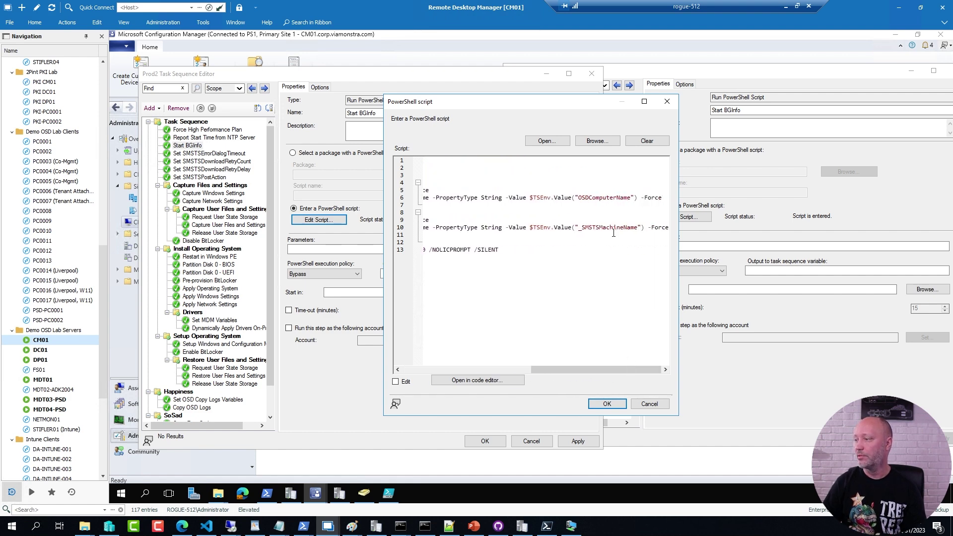
{"action": "left_click_drag", "start_coordinate": [568, 368], "coordinate": [439, 368]}
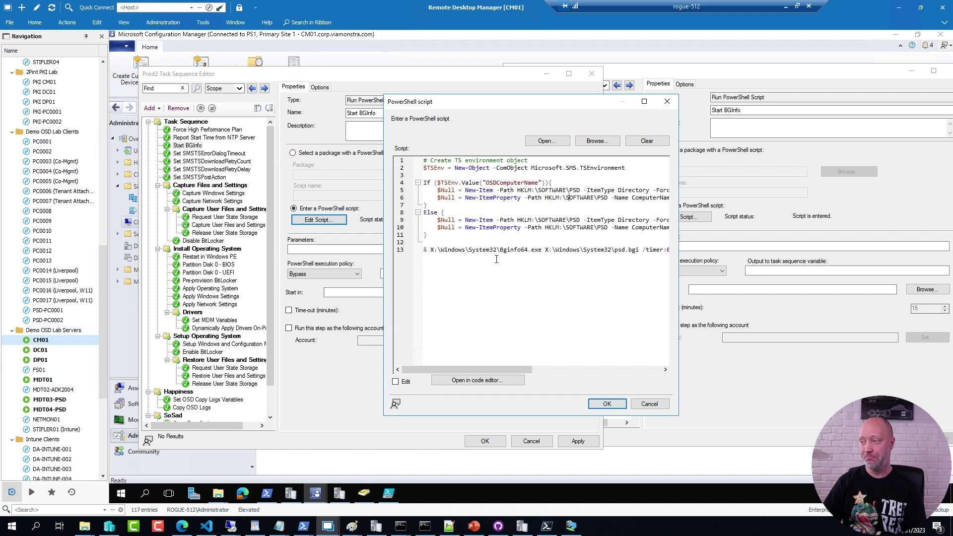
{"action": "left_click_drag", "start_coordinate": [500, 249], "coordinate": [542, 251]}
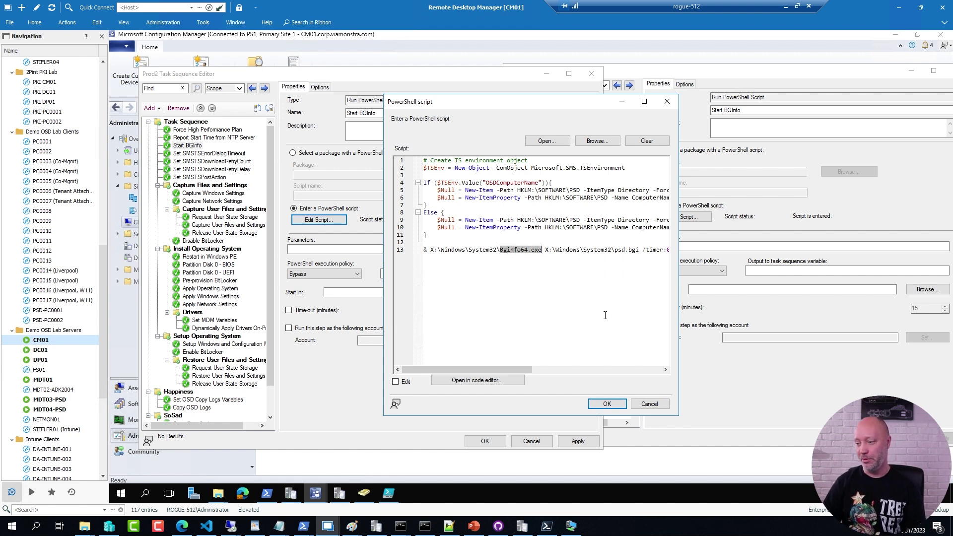
{"action": "left_click", "coordinate": [389, 494]}
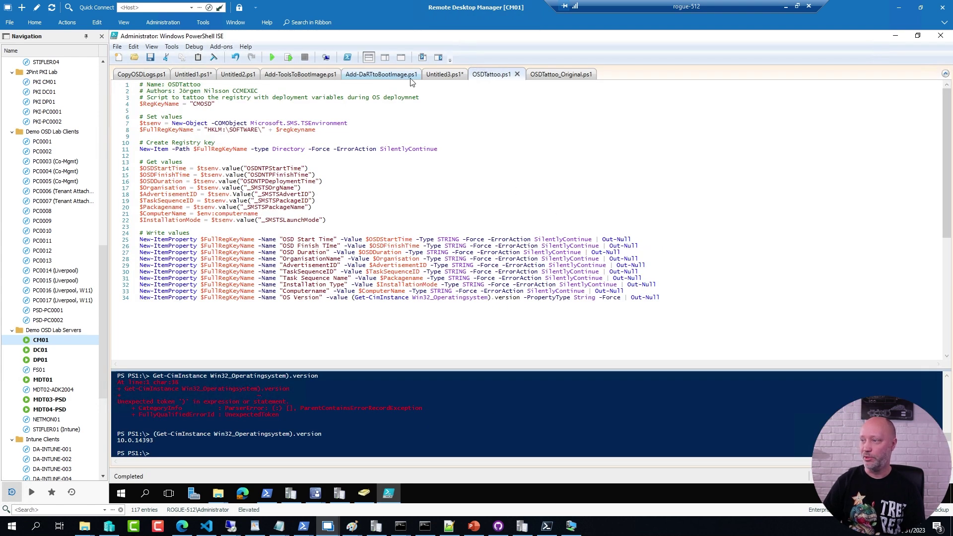
Step: Highlight lines 30–32 of Add-ToolsToBootImage.ps1 that copy Bginfo64.exe and PSD.bgi
{"action": "left_click", "coordinate": [291, 74]}
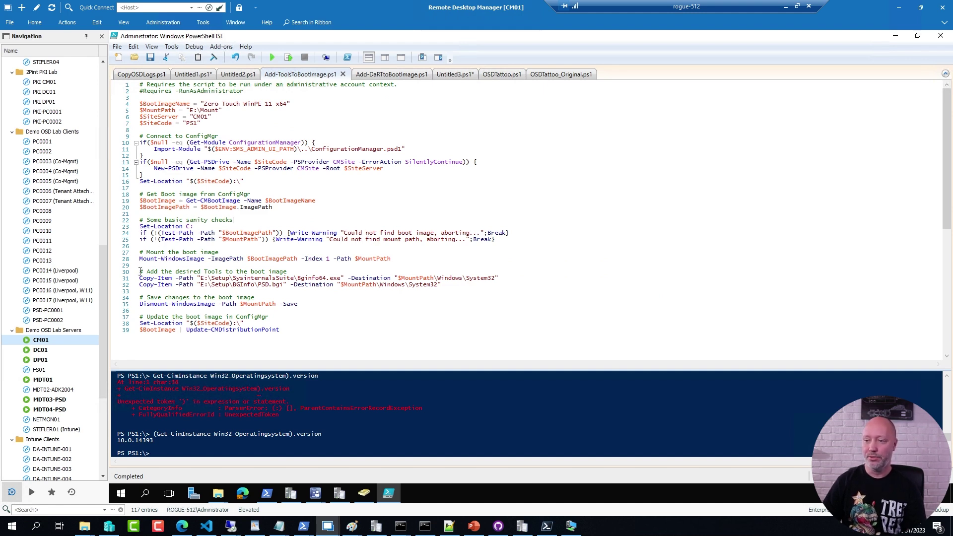
{"action": "left_click_drag", "start_coordinate": [140, 272], "coordinate": [481, 286]}
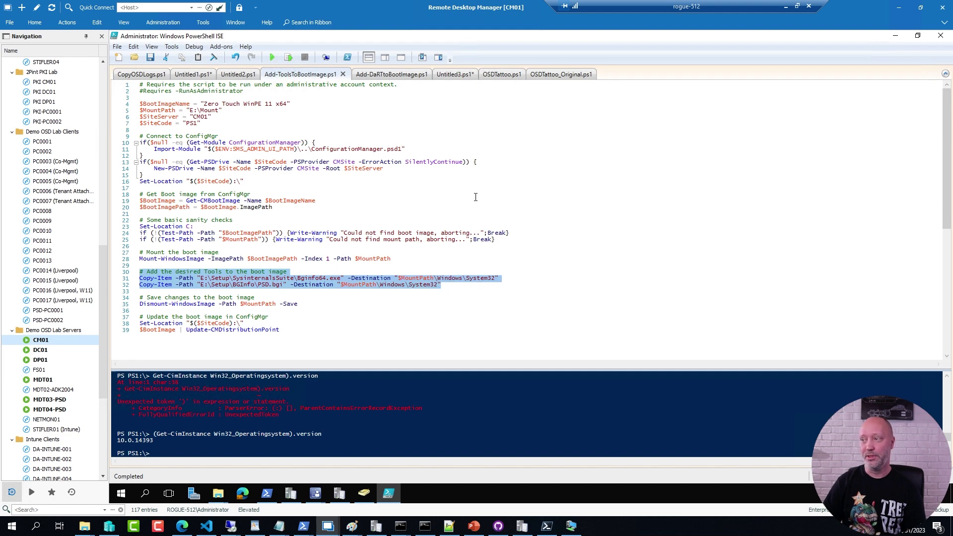
{"action": "left_click", "coordinate": [450, 193]}
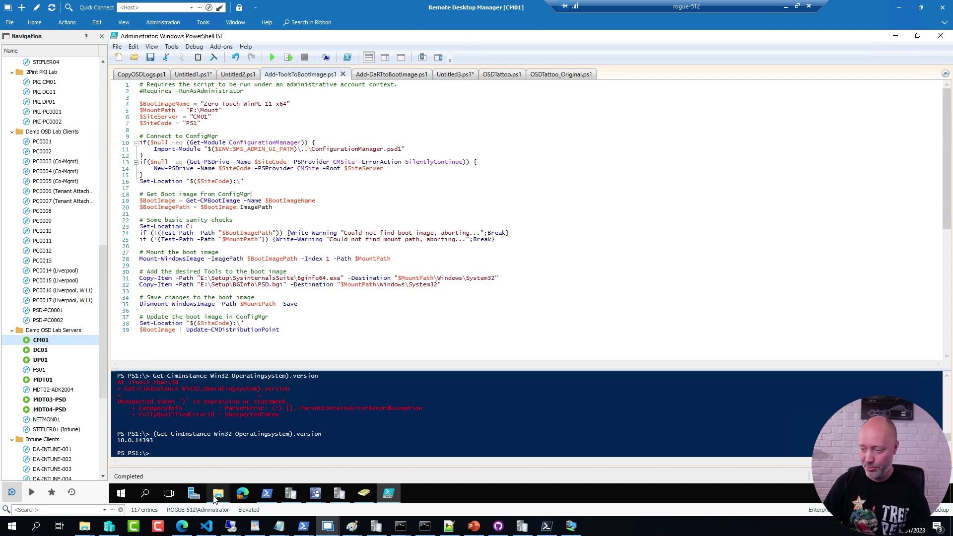
Step: Select Add-ToolsToBootImage.ps1 in E:\Setup\scripts and bring up the Episode 007 repo folder
{"action": "mouse_move", "coordinate": [218, 494]}
{"action": "left_click", "coordinate": [200, 467]}
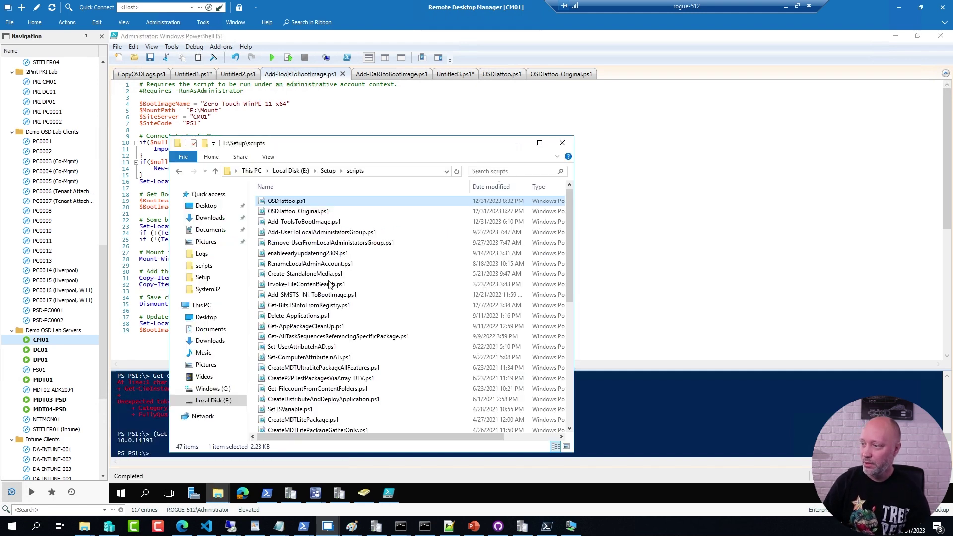
{"action": "left_click", "coordinate": [315, 224]}
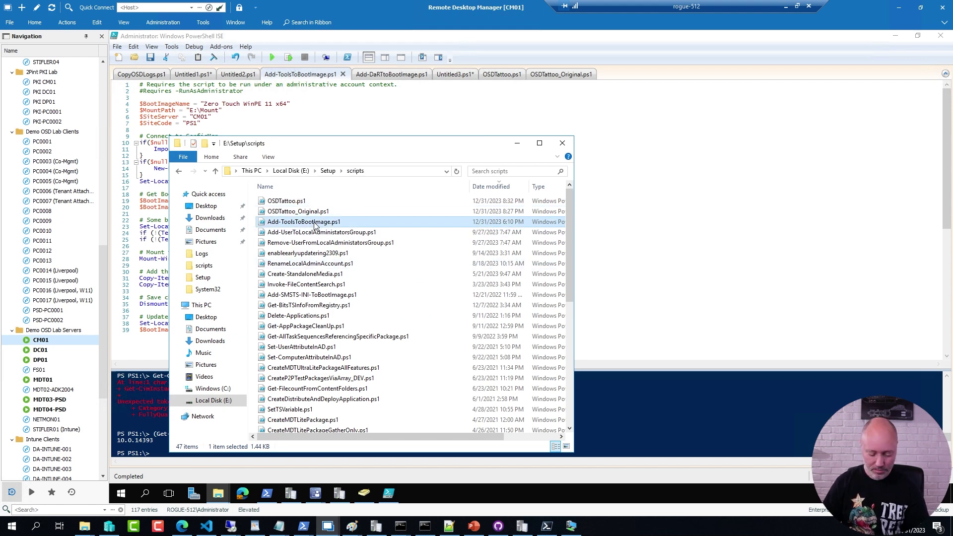
{"action": "mouse_move", "coordinate": [84, 526]}
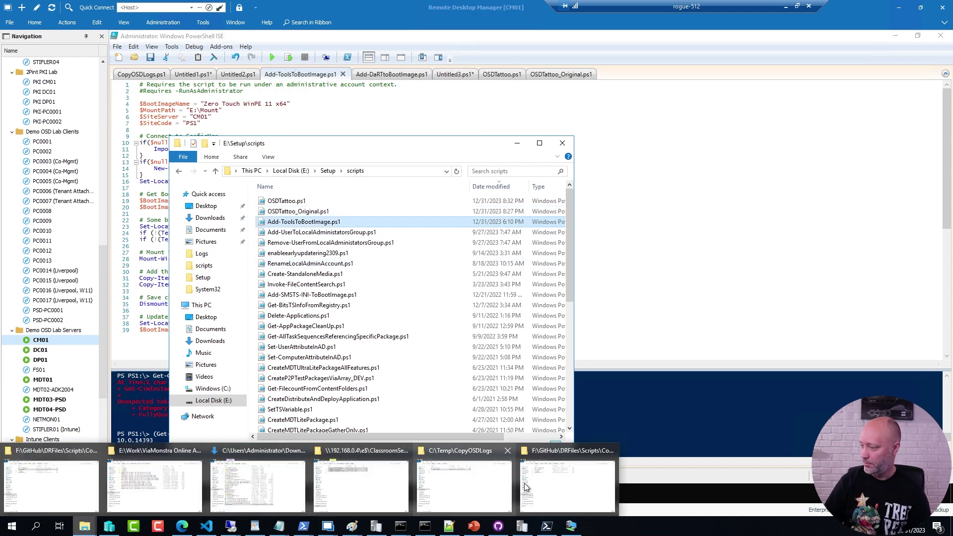
{"action": "left_click", "coordinate": [567, 485]}
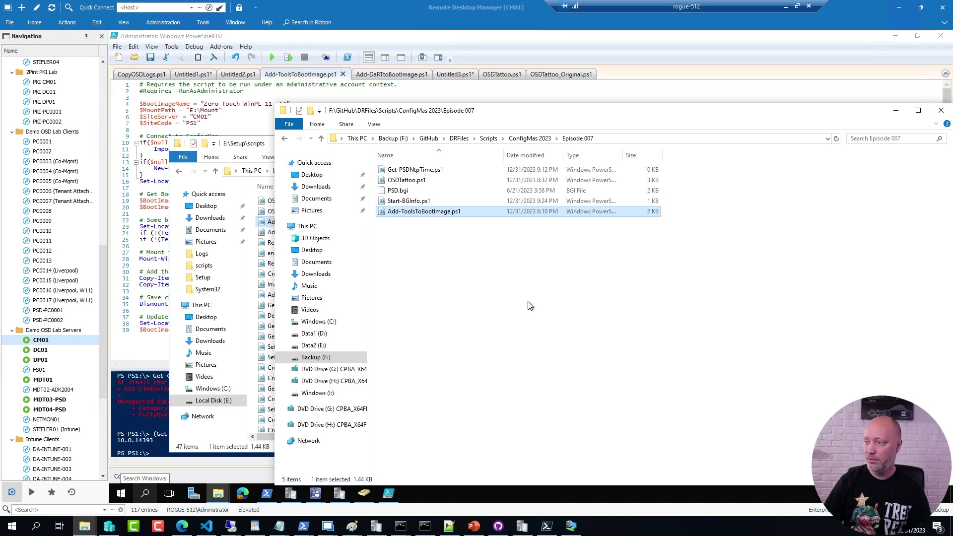
Step: Commit Add-ToolsToBootImage.ps1 to master in DRFiles and push it to origin
{"action": "left_click", "coordinate": [498, 526]}
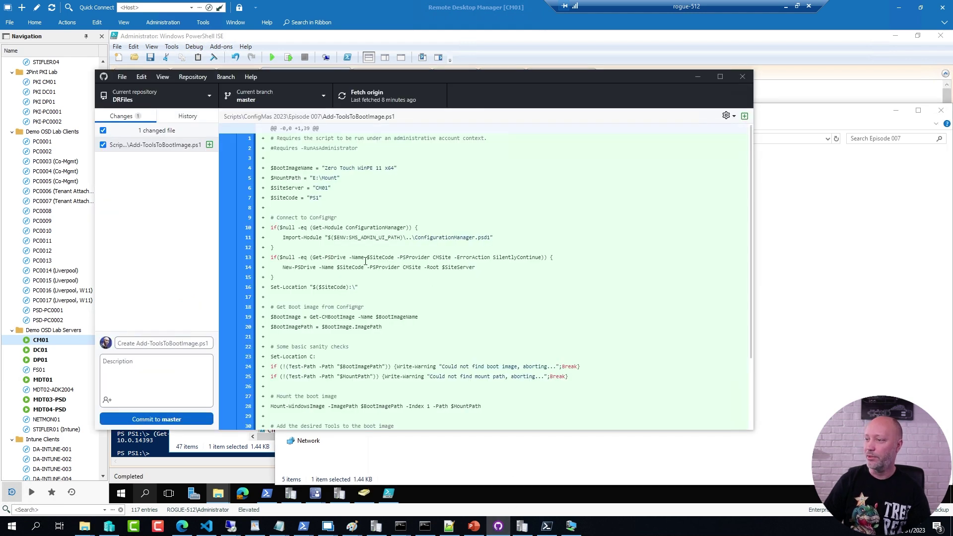
{"action": "left_click", "coordinate": [161, 419]}
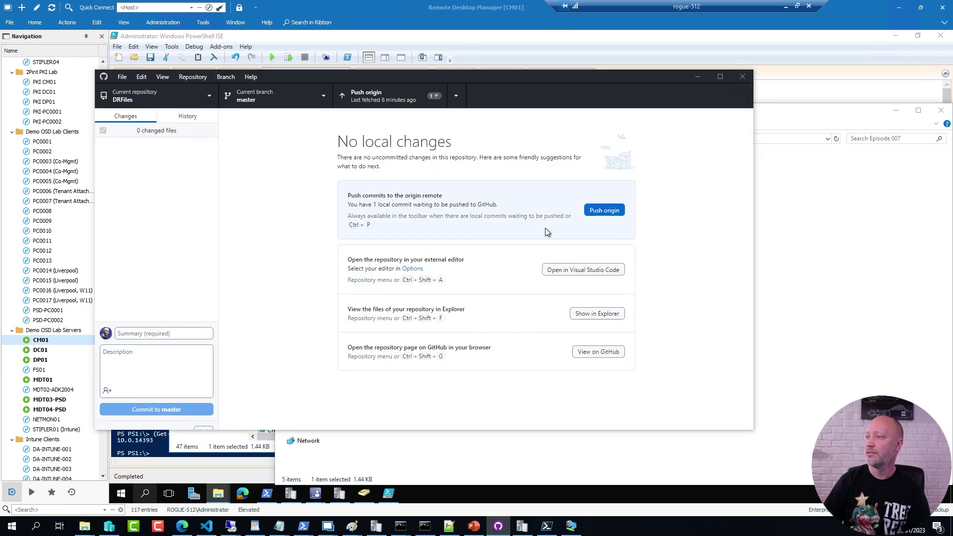
{"action": "left_click", "coordinate": [600, 209]}
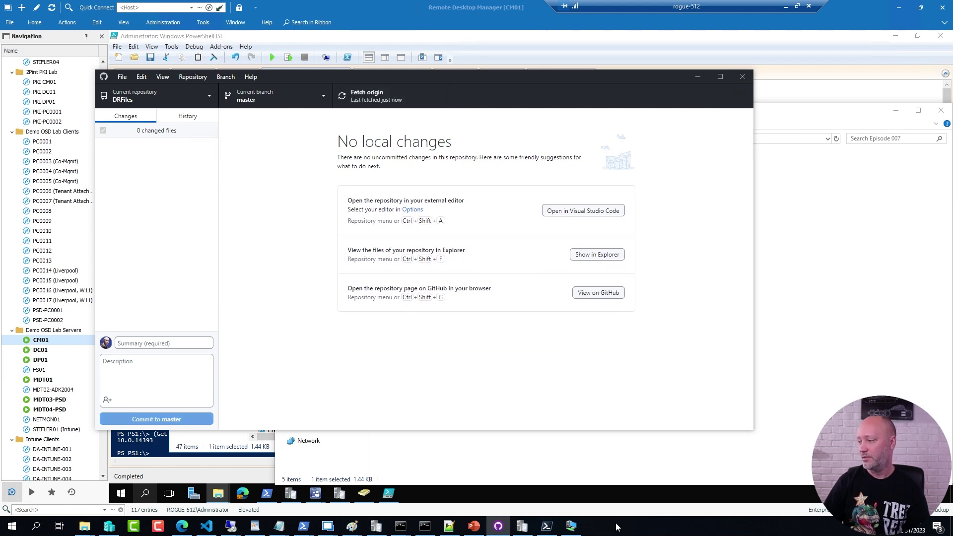
{"action": "key", "text": "alt+Tab"}
{"action": "key", "text": "alt+Tab"}
{"action": "key", "text": "alt+Tab"}
{"action": "key", "text": "alt+Tab"}
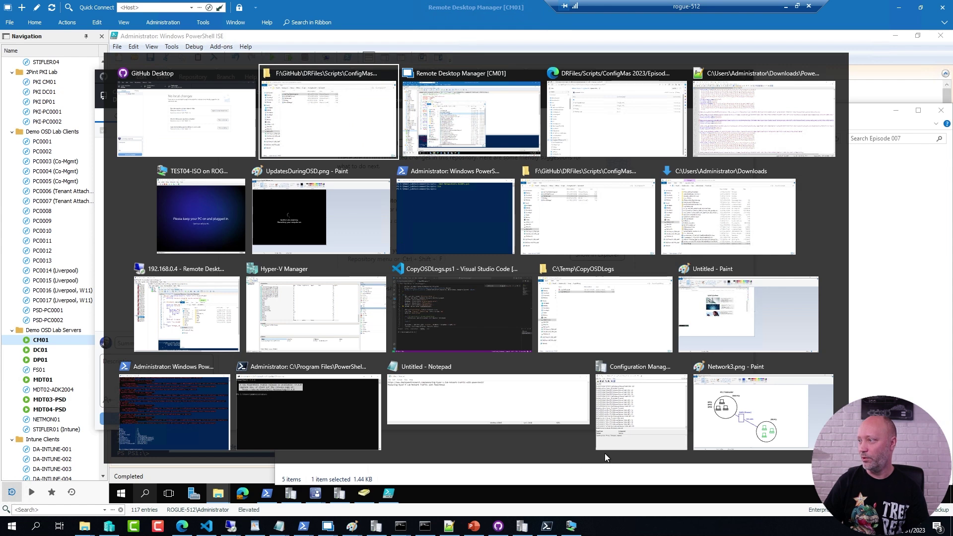
Step: Refresh the Episode 007 GitHub folder to confirm Add-ToolsToBootImage.ps1 appears, then return to CM01
{"action": "key", "text": "F5"}
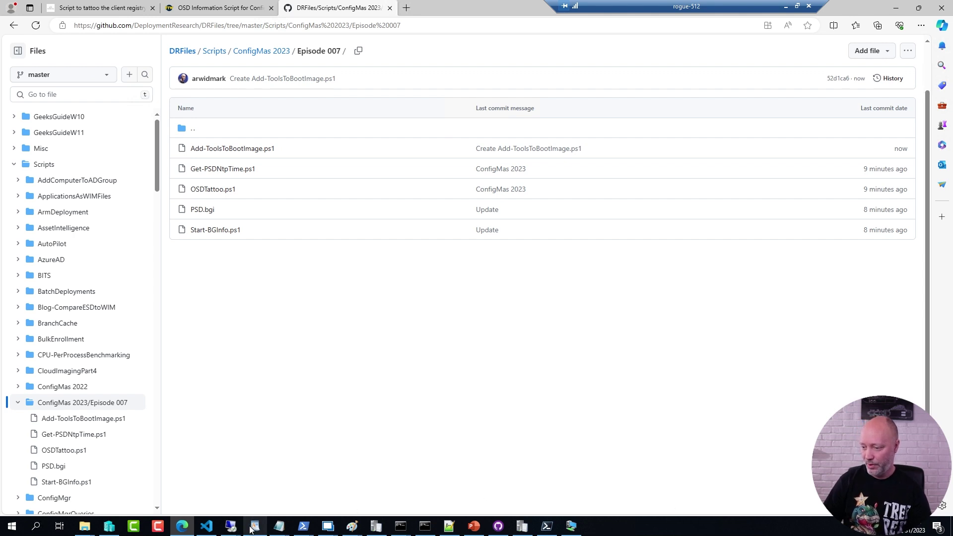
{"action": "left_click", "coordinate": [231, 527]}
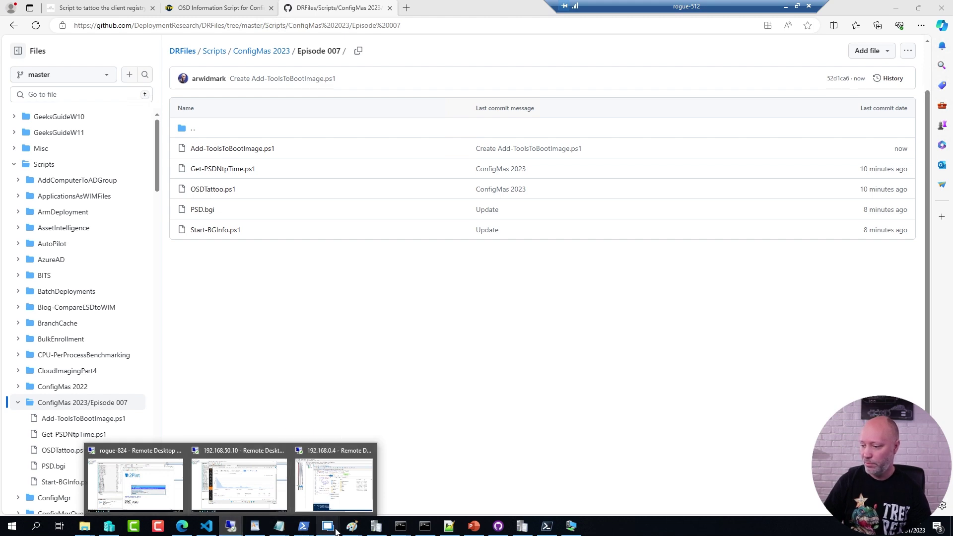
Step: Back on CM01, close the Start BGInfo script view in the Prod2 task sequence editor
{"action": "mouse_move", "coordinate": [335, 531]}
{"action": "left_click", "coordinate": [281, 476]}
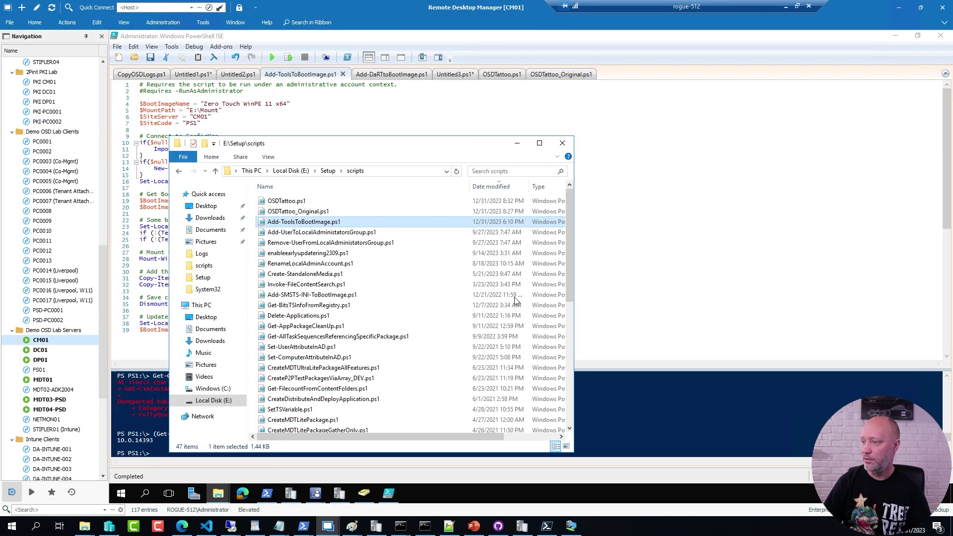
{"action": "mouse_move", "coordinate": [315, 495]}
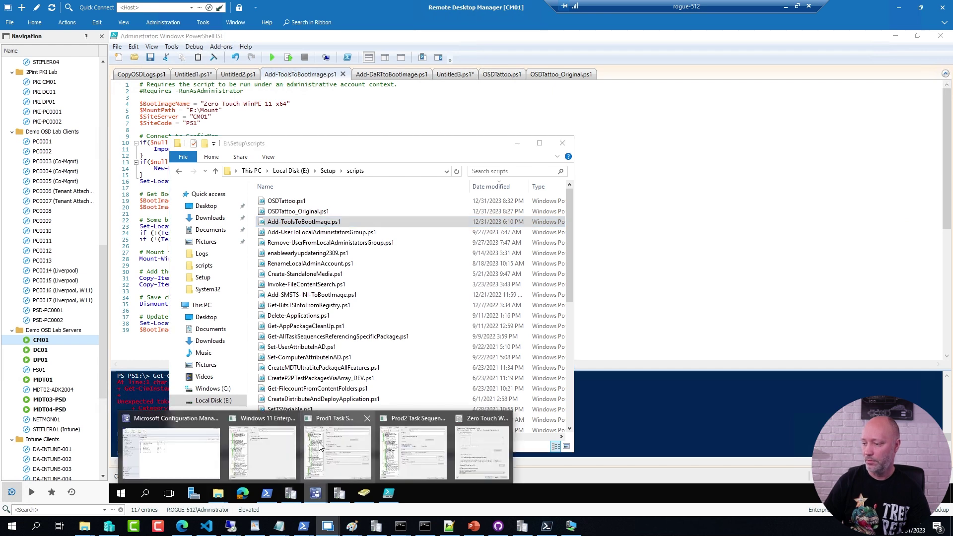
{"action": "left_click", "coordinate": [411, 455]}
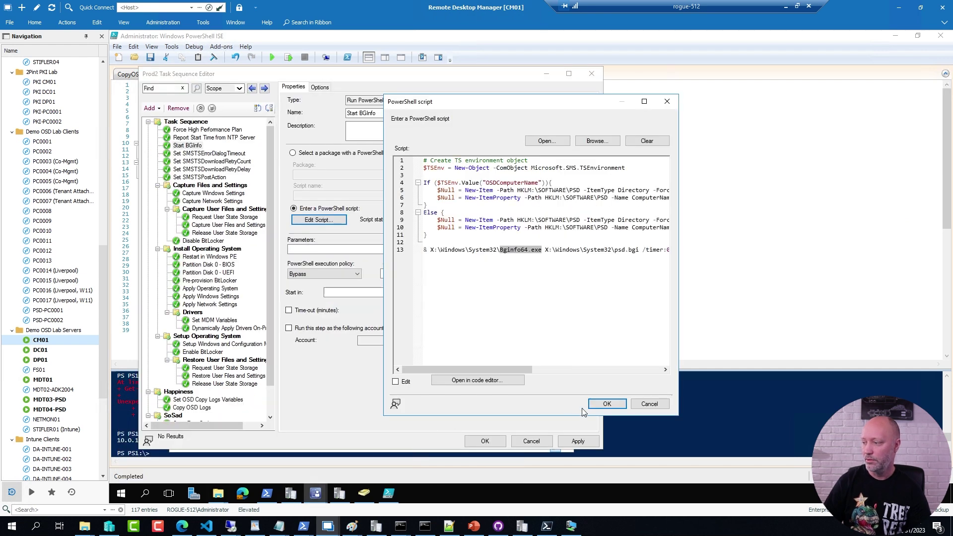
{"action": "left_click", "coordinate": [607, 404]}
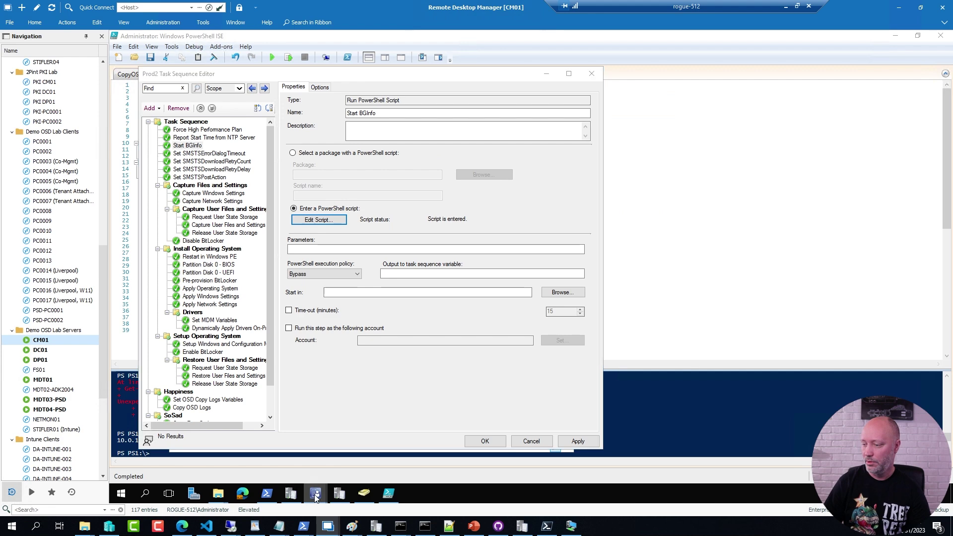
Step: Copy Prod1's Report Finish Time from NTP Server step and paste it after Copy OSD Logs in Prod2
{"action": "mouse_move", "coordinate": [312, 495]}
{"action": "left_click", "coordinate": [343, 466]}
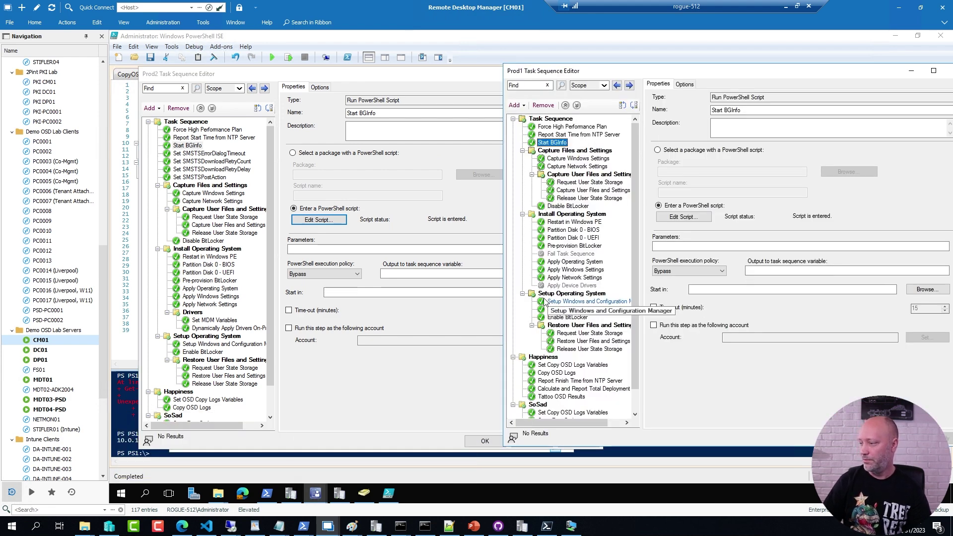
{"action": "left_click", "coordinate": [562, 381]}
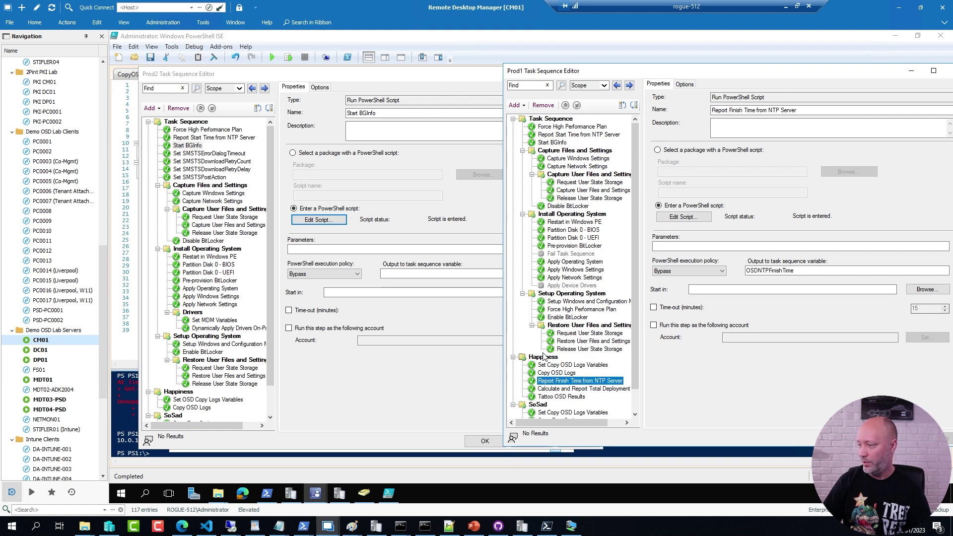
{"action": "left_click", "coordinate": [272, 272]}
{"action": "left_click", "coordinate": [202, 377]}
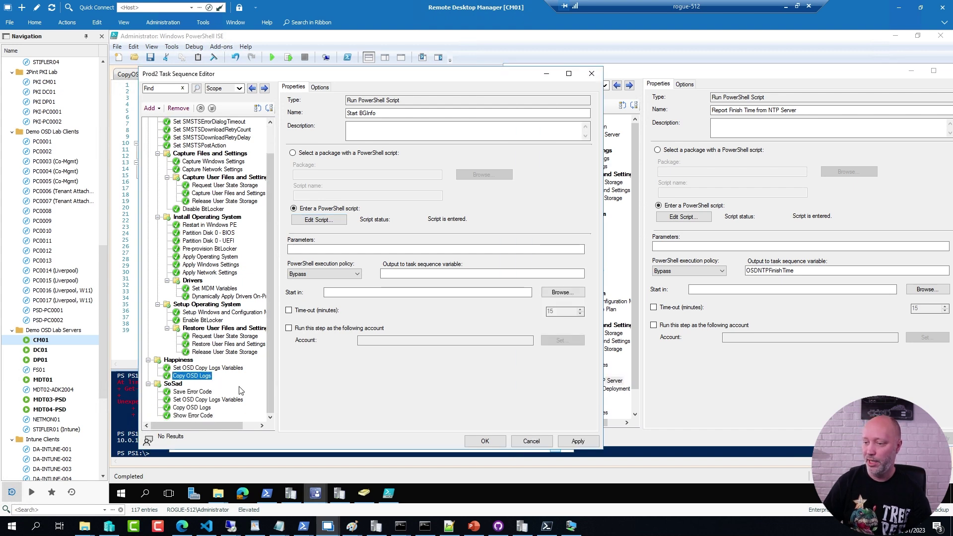
{"action": "key", "text": "ctrl+v"}
Step: Open the script of Prod1's Calculate and Report Total Deployment Time step
{"action": "left_click", "coordinate": [768, 394]}
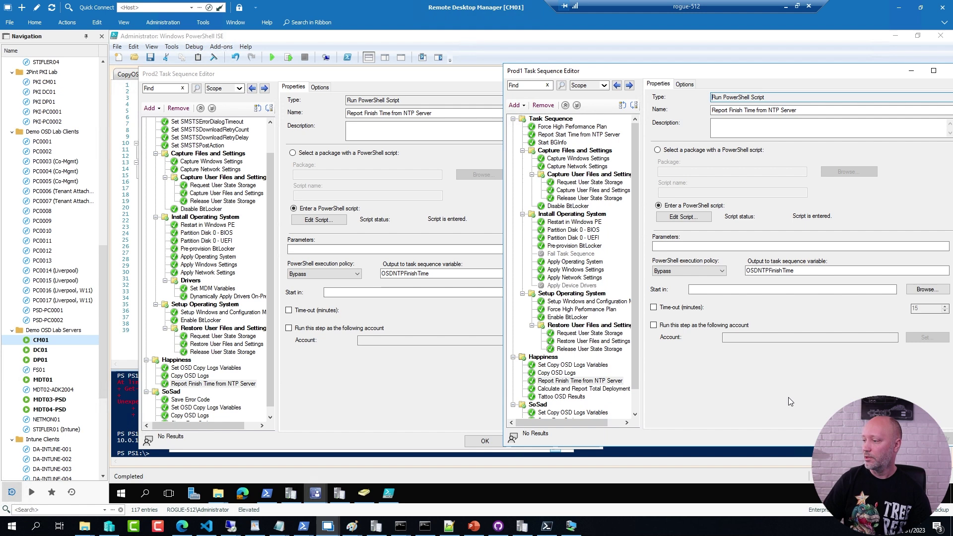
{"action": "left_click", "coordinate": [578, 391]}
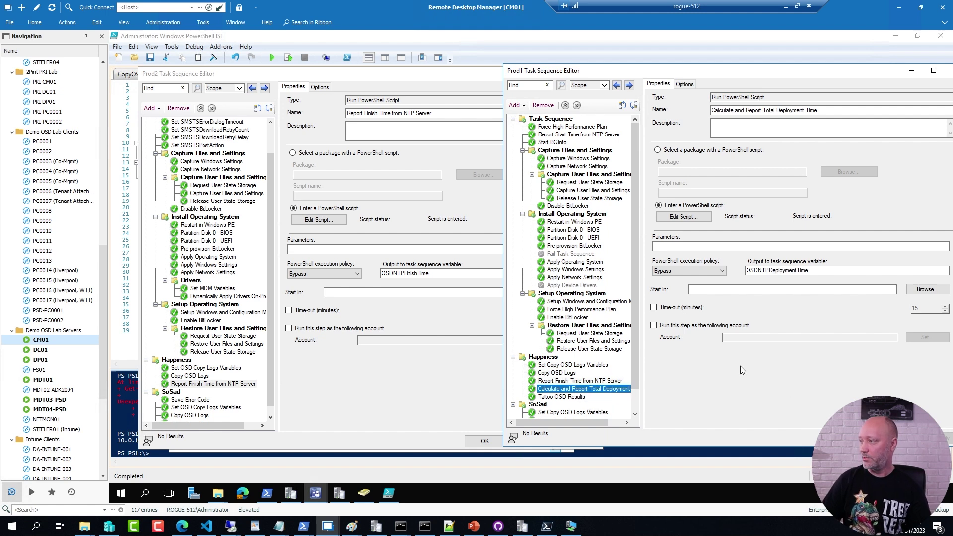
{"action": "left_click", "coordinate": [684, 216]}
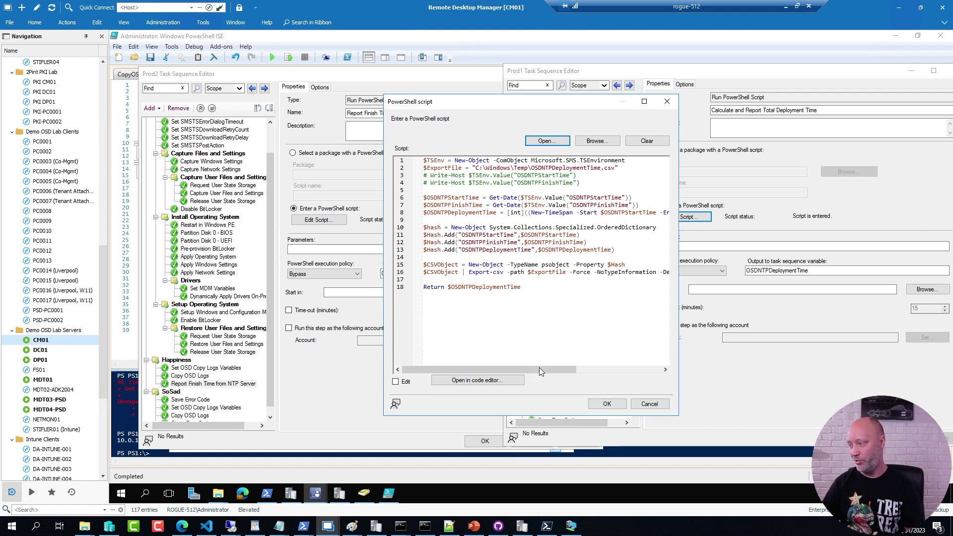
Step: Review the TimeSpan calculation on line 8 of Prod1's deployment-time script, then select the whole script
{"action": "left_click_drag", "start_coordinate": [545, 372], "coordinate": [628, 353]}
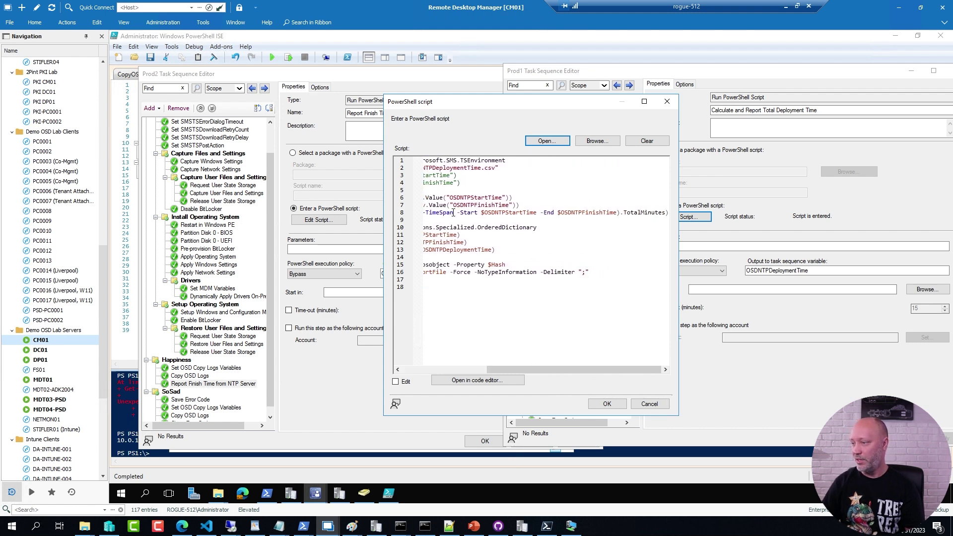
{"action": "left_click_drag", "start_coordinate": [431, 212], "coordinate": [639, 214]}
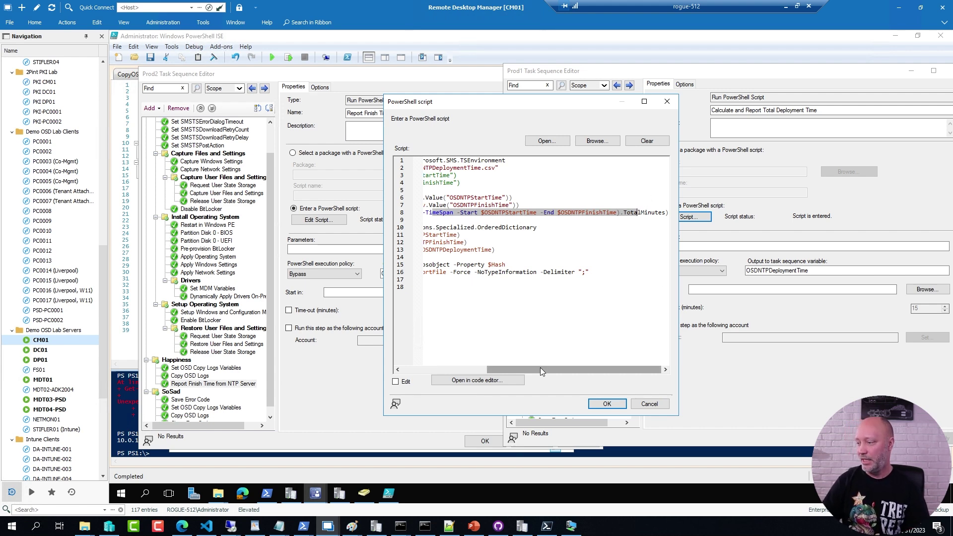
{"action": "left_click_drag", "start_coordinate": [540, 368], "coordinate": [456, 369]}
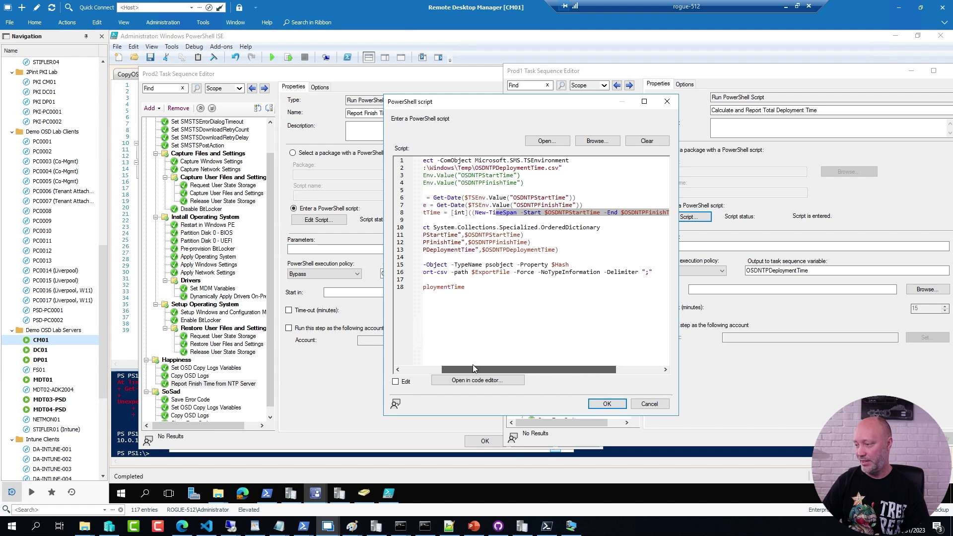
{"action": "left_click", "coordinate": [544, 290]}
{"action": "key", "text": "ctrl+a"}
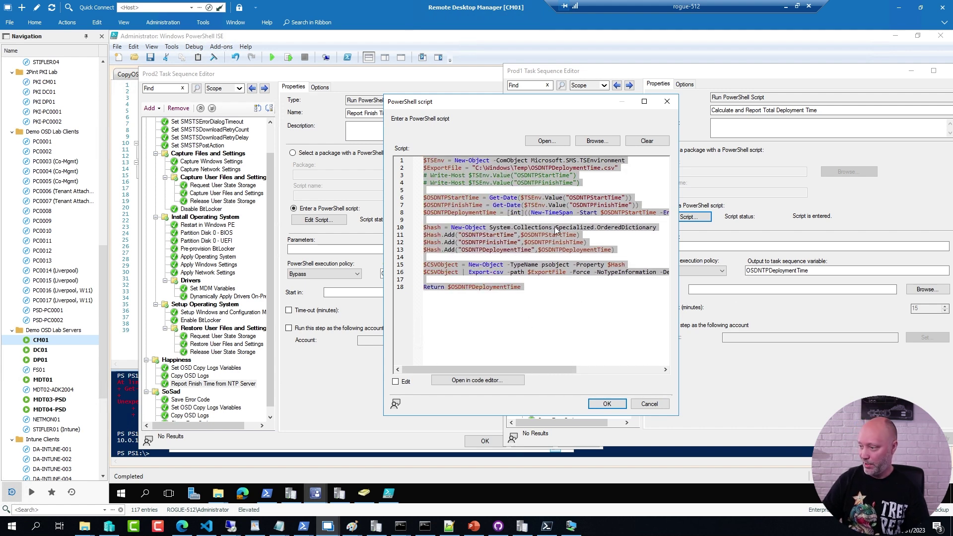
Step: Create a new text document in the Episode 007 folder
{"action": "mouse_move", "coordinate": [89, 526]}
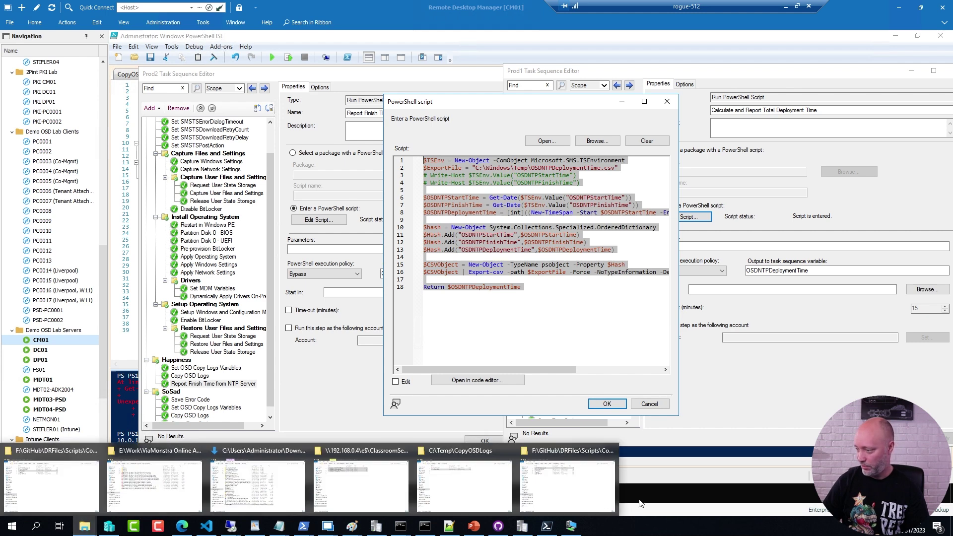
{"action": "left_click", "coordinate": [571, 476]}
{"action": "right_click", "coordinate": [414, 263]}
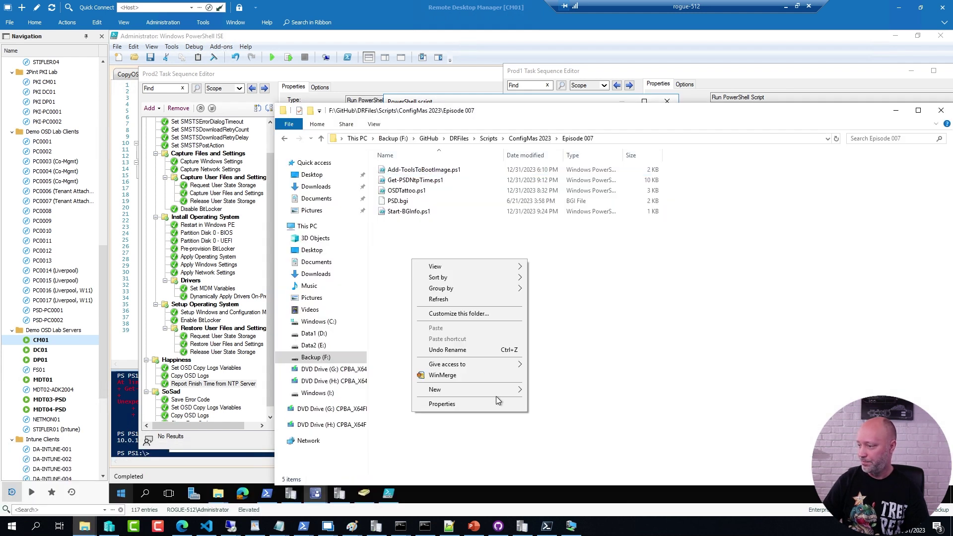
{"action": "mouse_move", "coordinate": [496, 391]}
{"action": "left_click", "coordinate": [580, 363]}
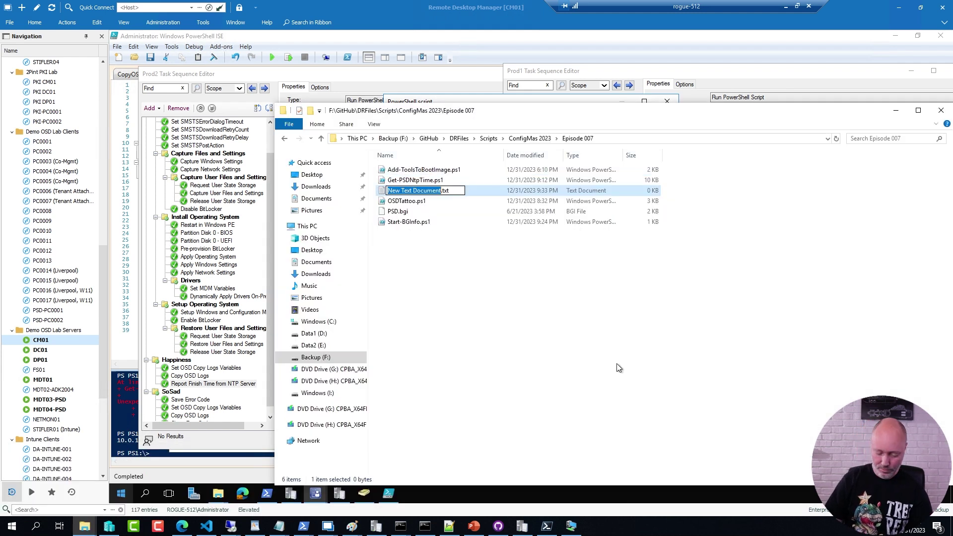
Step: Rename the new file CalculateReportTime.ps1 and open it in Notepad++
{"action": "type", "text": "Calcul;ate"}
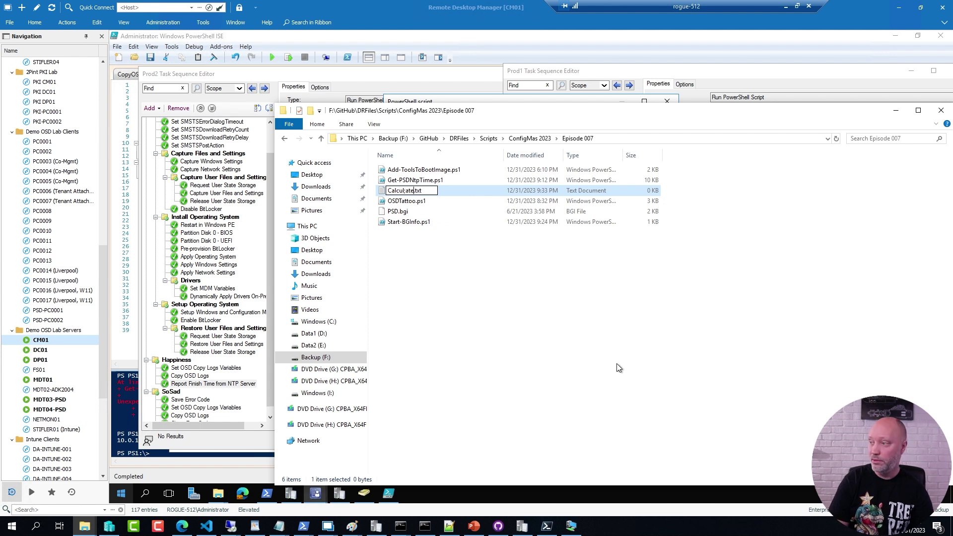
{"action": "key", "text": "BackSpace"}
{"action": "key", "text": "BackSpace"}
{"action": "key", "text": "BackSpace"}
{"action": "key", "text": "BackSpace"}
{"action": "type", "text": "a"}
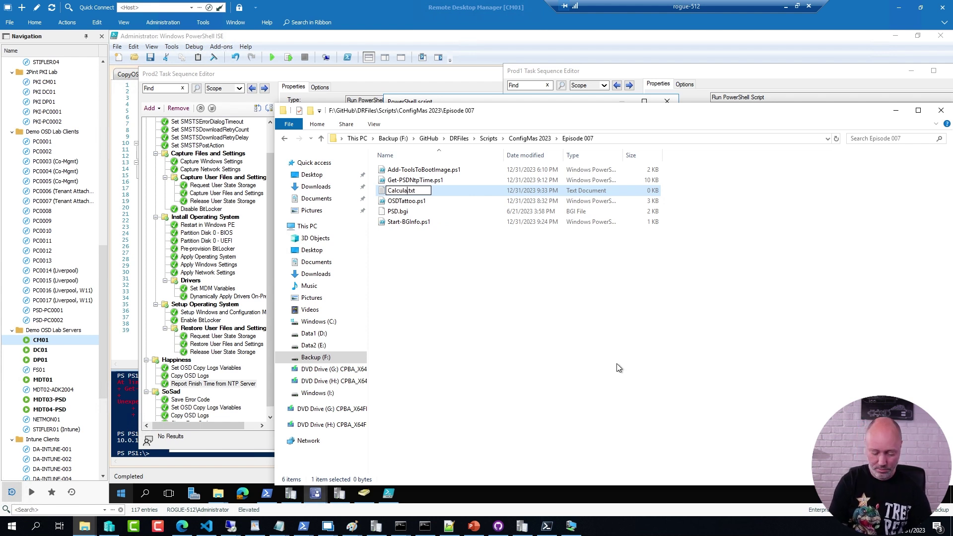
{"action": "type", "text": "teReport"}
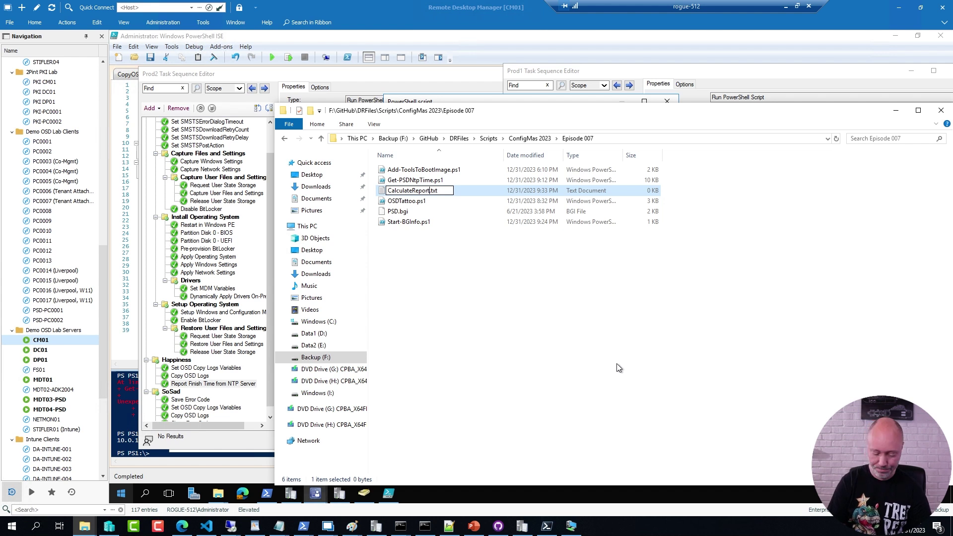
{"action": "type", "text": "Time"}
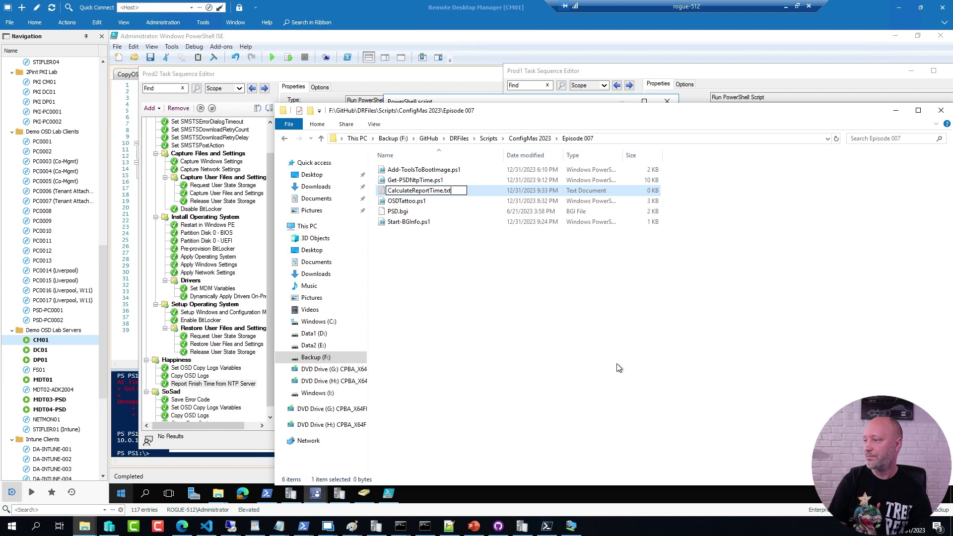
{"action": "key", "text": "End"}
{"action": "key", "text": "BackSpace"}
{"action": "key", "text": "BackSpace"}
{"action": "key", "text": "BackSpace"}
{"action": "type", "text": "ps1"}
{"action": "key", "text": "Return"}
{"action": "key", "text": "Return"}
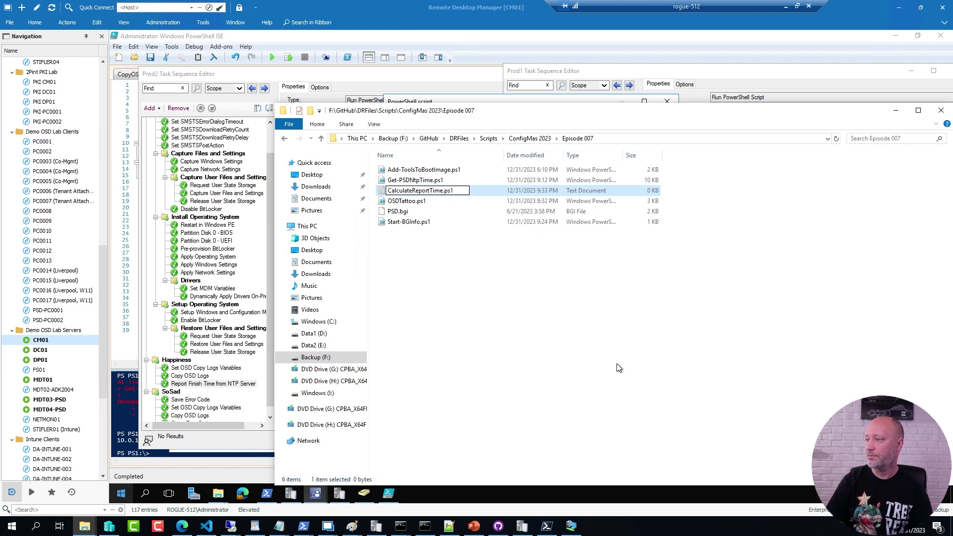
{"action": "right_click", "coordinate": [428, 180]}
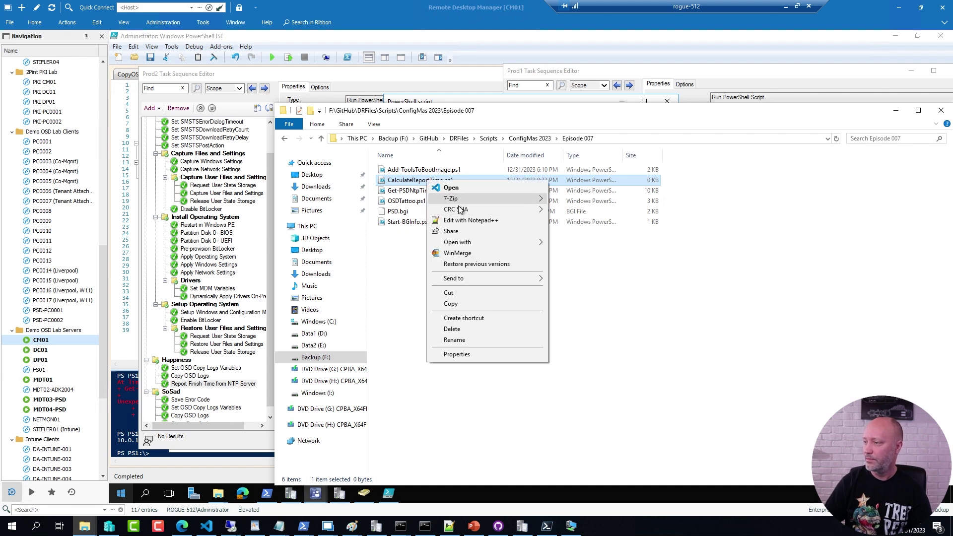
{"action": "left_click", "coordinate": [464, 221]}
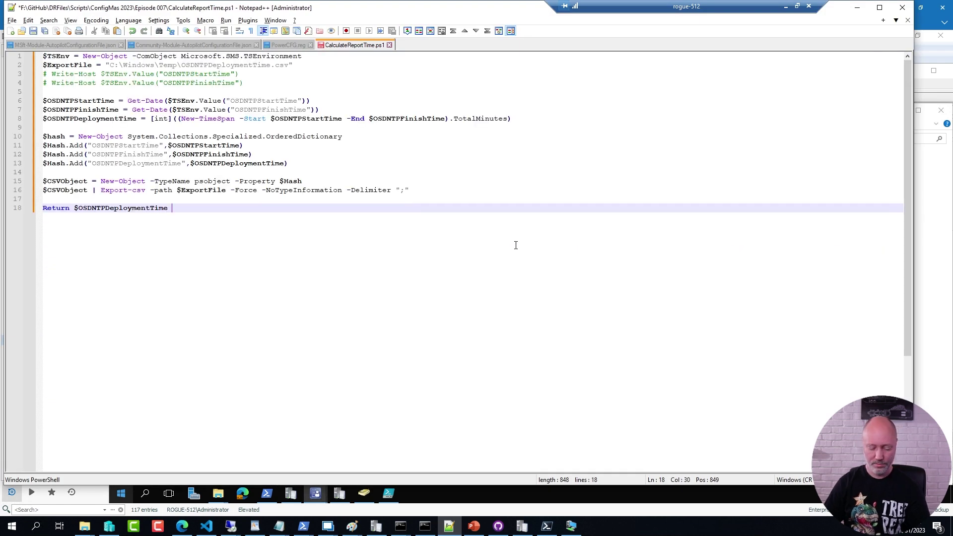
Step: Save CalculateReportTime.ps1, close Notepad++, and close Prod1's script window
{"action": "key", "text": "ctrl+s"}
{"action": "key", "text": "alt+F4"}
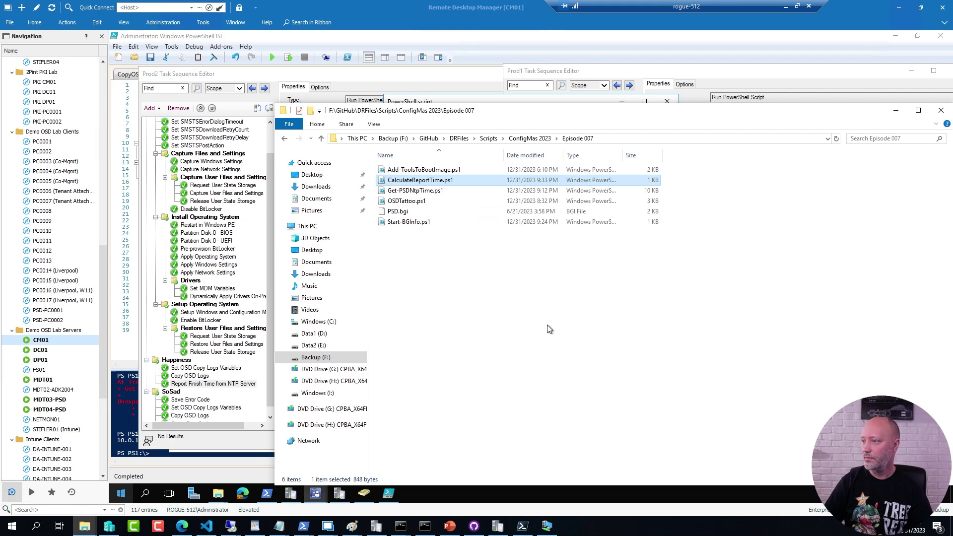
{"action": "left_click", "coordinate": [896, 110]}
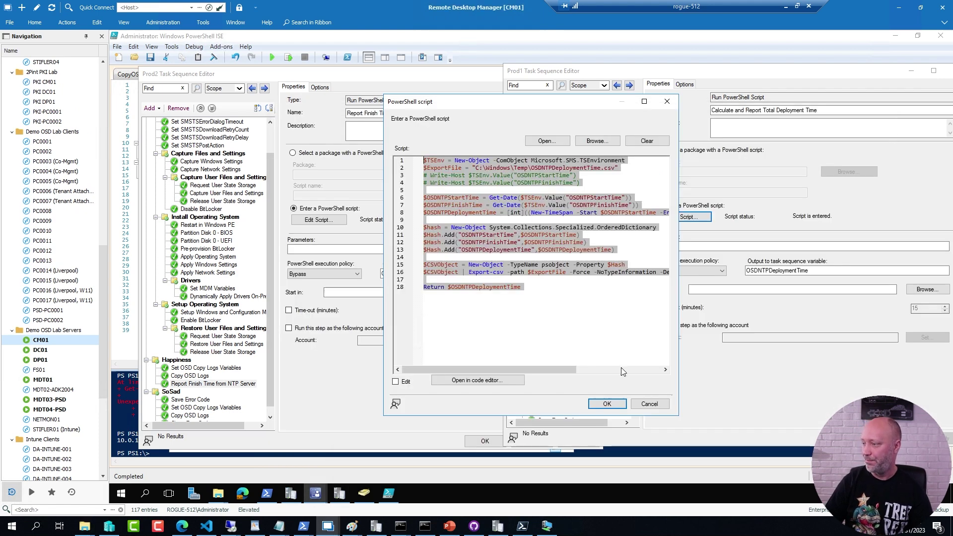
{"action": "left_click", "coordinate": [608, 403]}
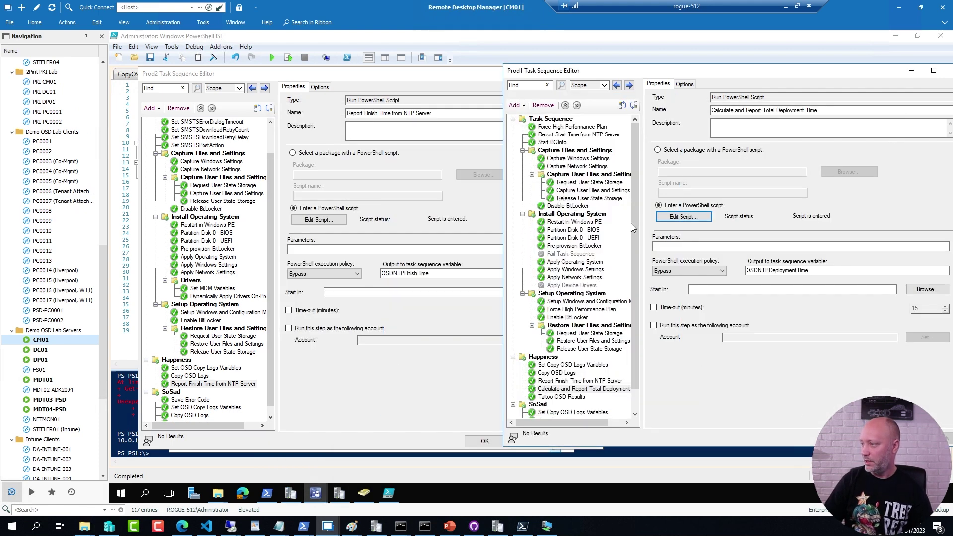
Step: Paste Prod1's Calculate and Report Total Deployment Time and Tattoo OSD Results steps into Prod2 after Report Finish Time
{"action": "left_click", "coordinate": [577, 390]}
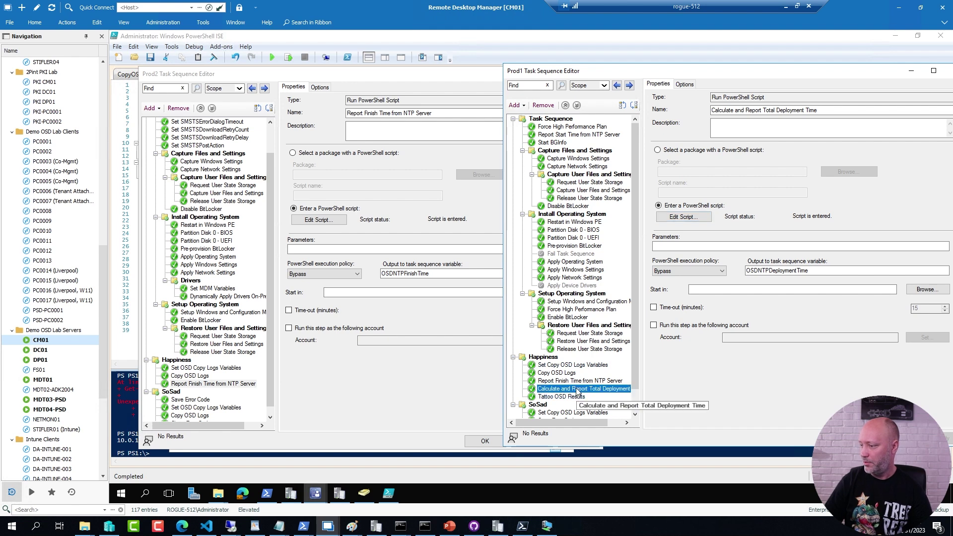
{"action": "left_click", "coordinate": [240, 385]}
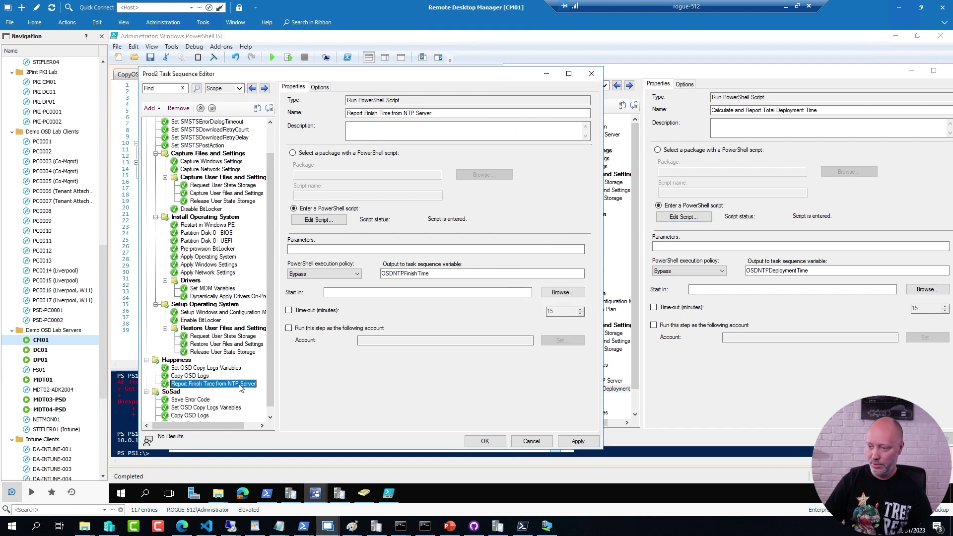
{"action": "key", "text": "ctrl+v"}
{"action": "left_click", "coordinate": [729, 407]}
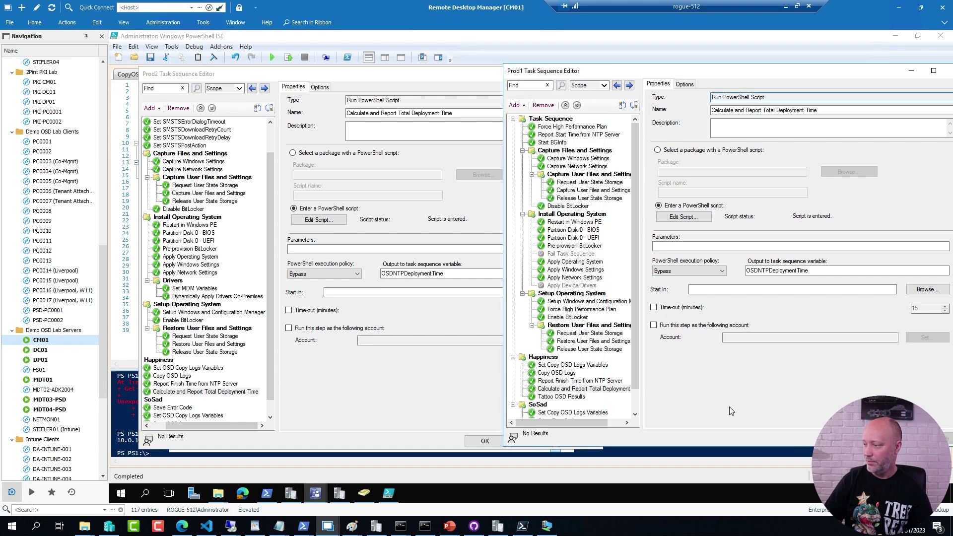
{"action": "left_click", "coordinate": [560, 397]}
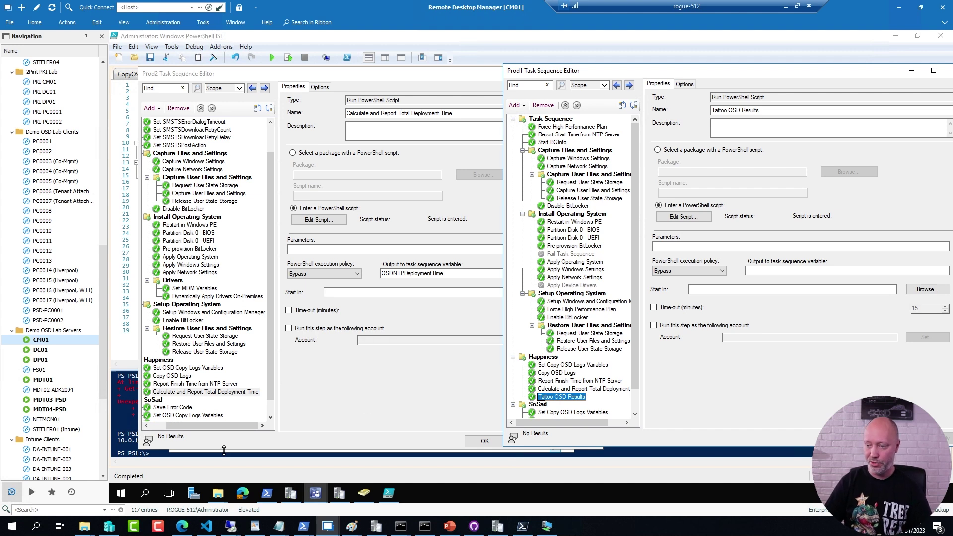
{"action": "left_click", "coordinate": [204, 425]}
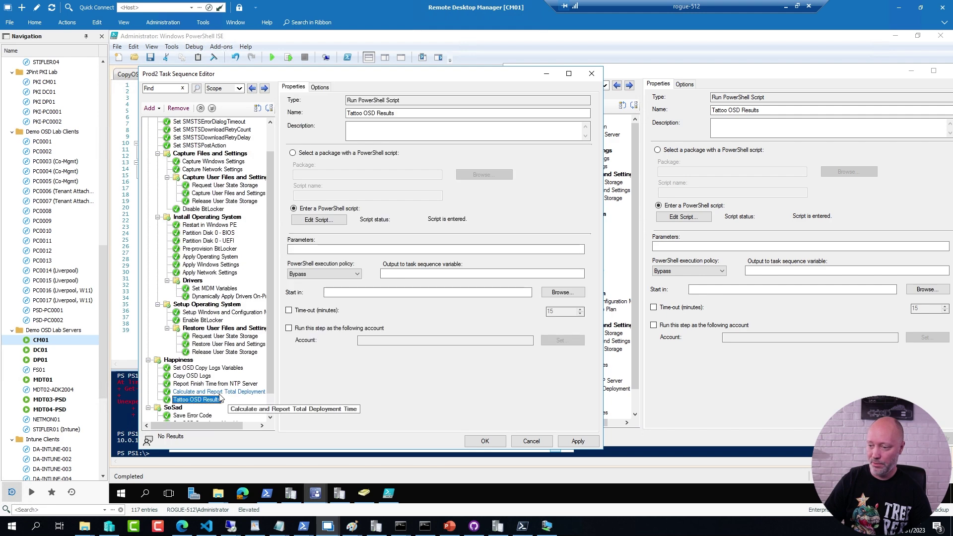
{"action": "key", "text": "ctrl+v"}
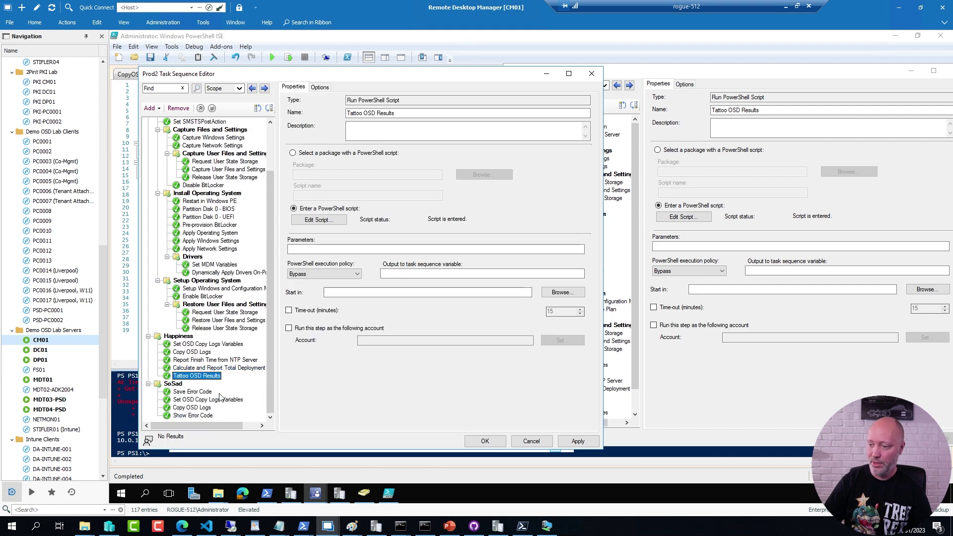
Step: Show OSDTattoo.ps1 in PowerShell ISE and highlight lines 14–22 that read task sequence variables
{"action": "left_click", "coordinate": [391, 491]}
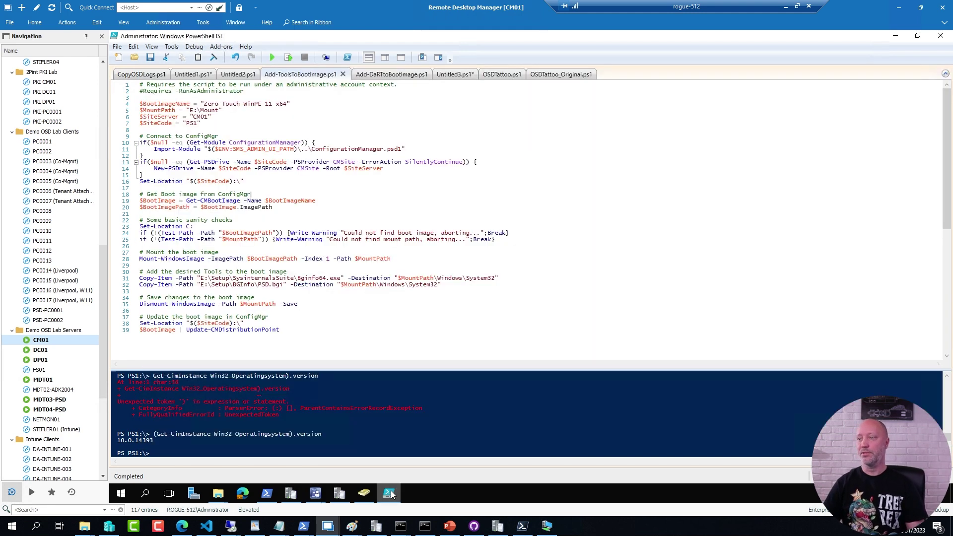
{"action": "left_click", "coordinate": [505, 75]}
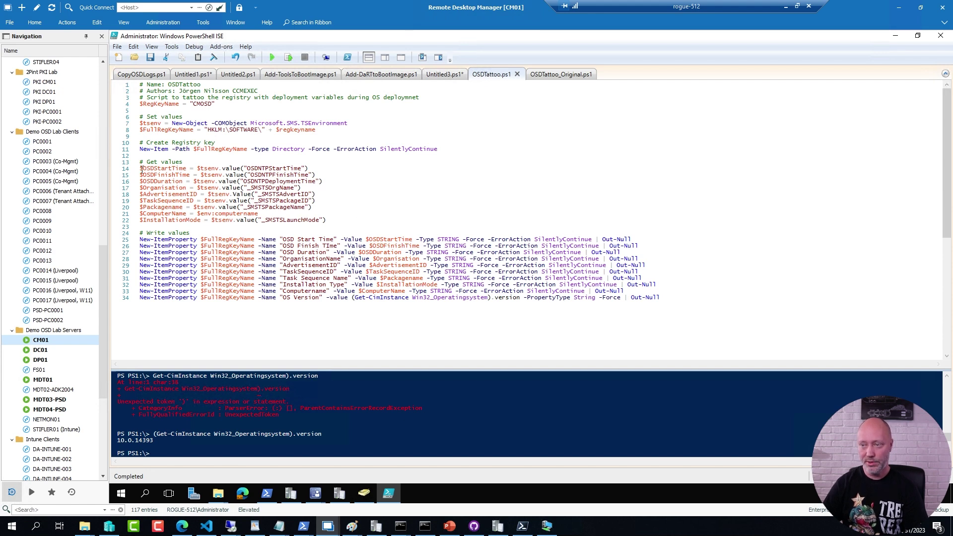
{"action": "left_click_drag", "start_coordinate": [143, 169], "coordinate": [352, 225]}
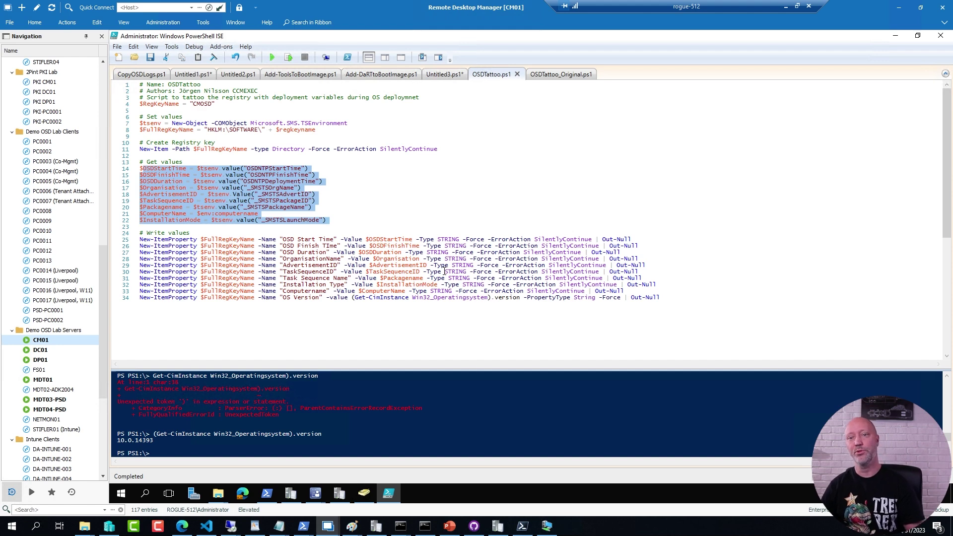
{"action": "left_click", "coordinate": [386, 204]}
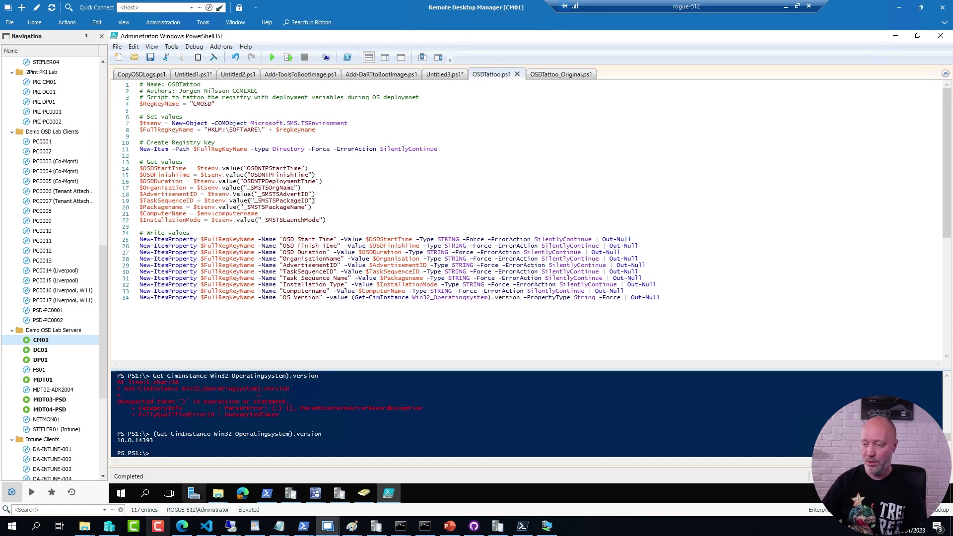
Step: Open the OSD Information Script for ConfigMgr article and review Set-OSDInfo.ps1 on GitHub
{"action": "left_click", "coordinate": [233, 496]}
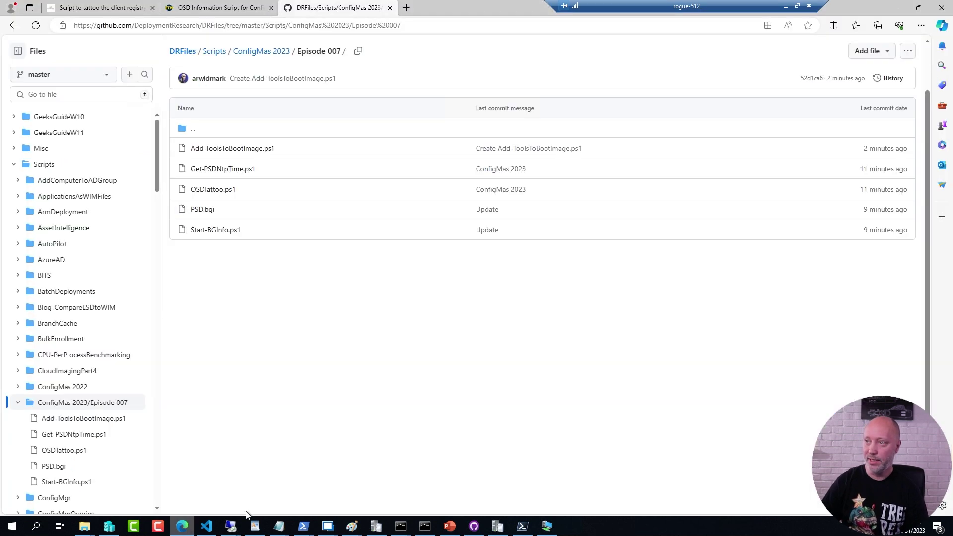
{"action": "left_click", "coordinate": [200, 10]}
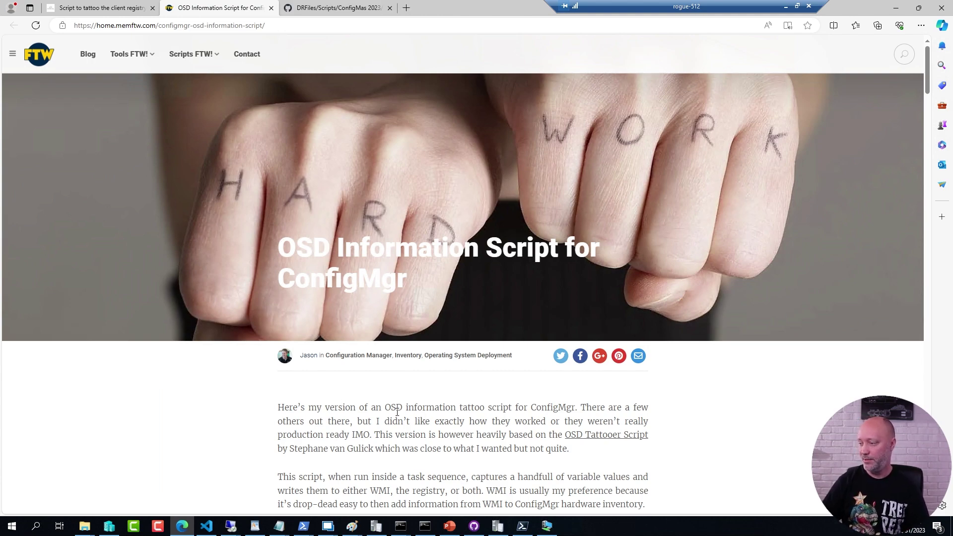
{"action": "scroll", "coordinate": [397, 412], "scroll_direction": "down", "scroll_amount": 8}
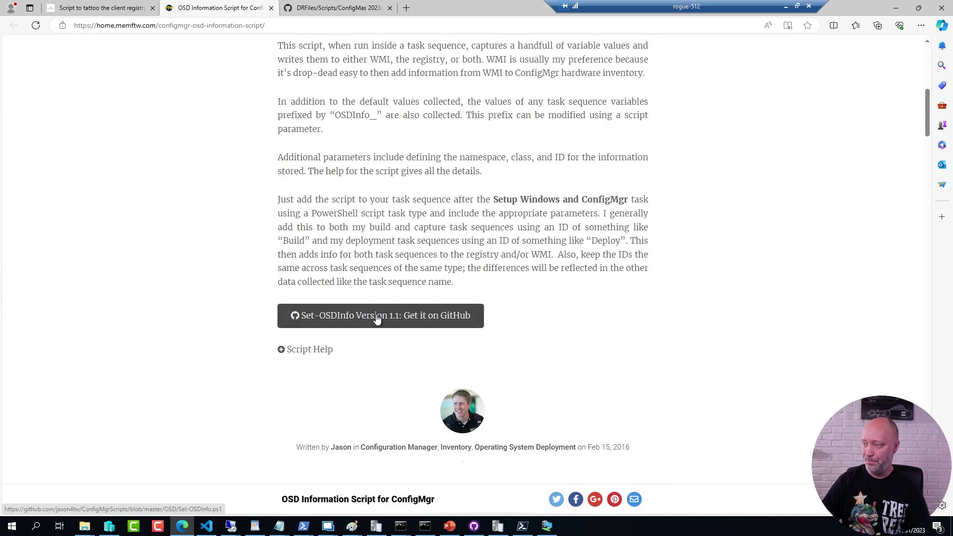
{"action": "left_click", "coordinate": [377, 318]}
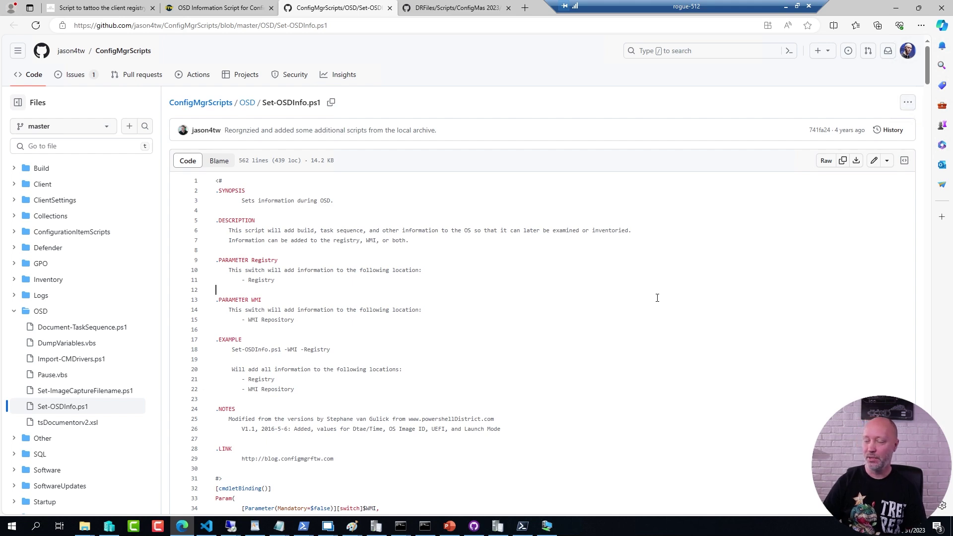
{"action": "key", "text": "alt+Tab"}
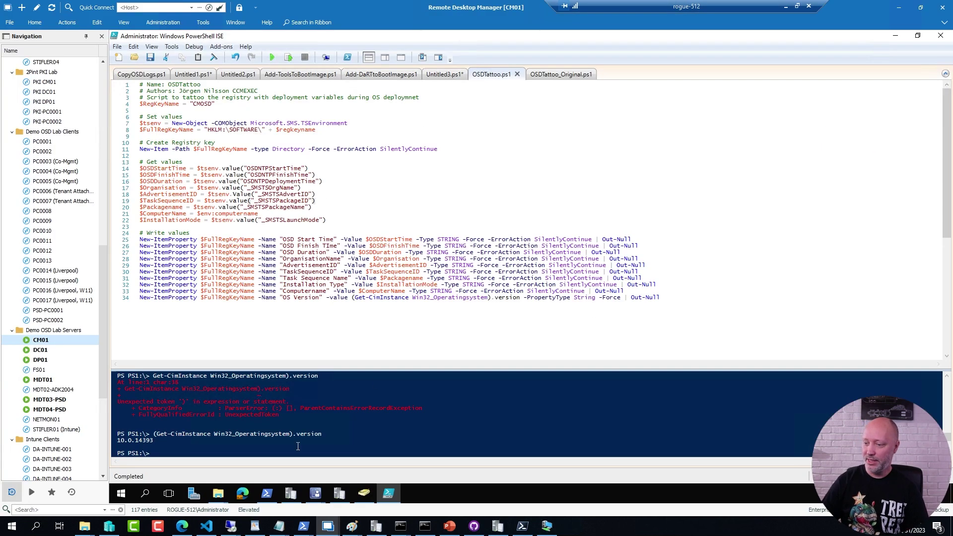
Step: Bring up the Prod2 and Prod1 task sequence editors, each showing its Tattoo OSD Results step
{"action": "mouse_move", "coordinate": [315, 494]}
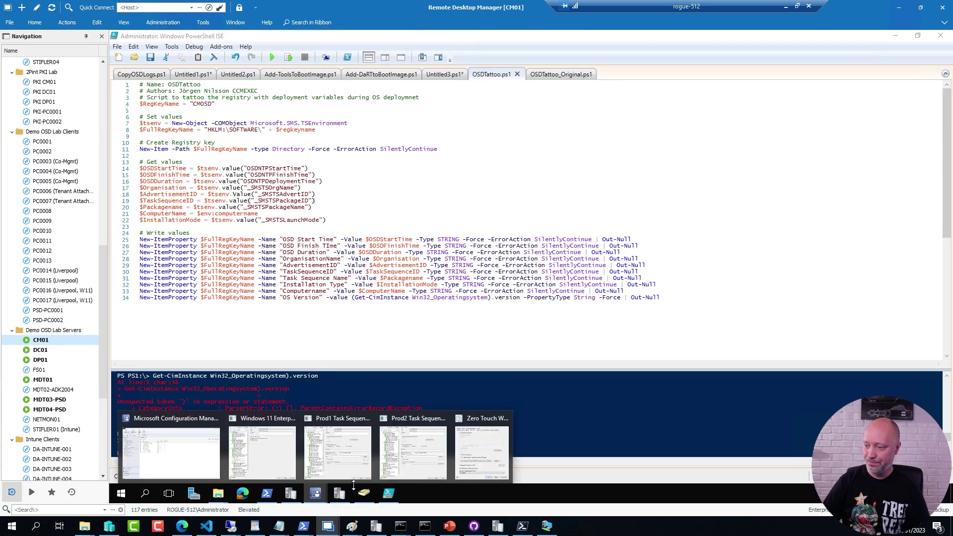
{"action": "left_click", "coordinate": [418, 462]}
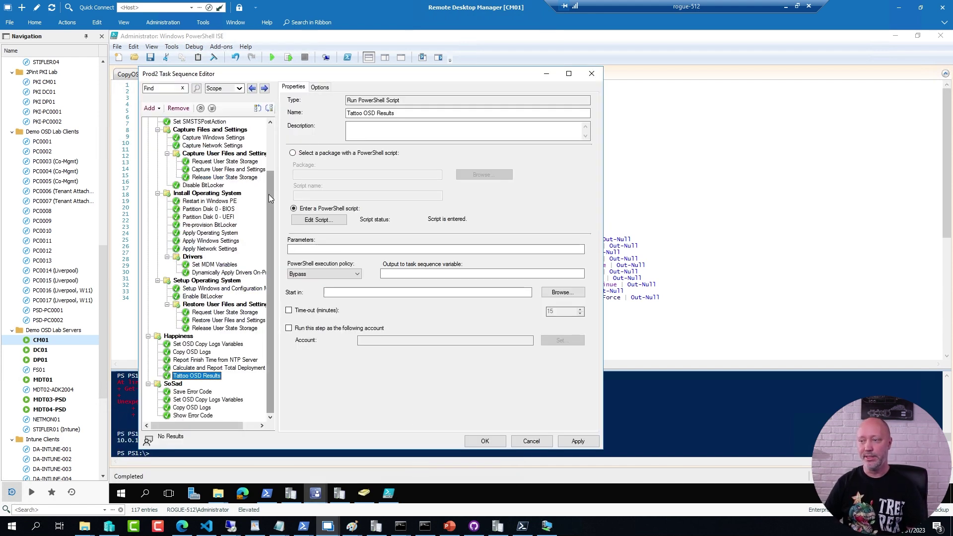
{"action": "left_click_drag", "start_coordinate": [269, 195], "coordinate": [272, 155]}
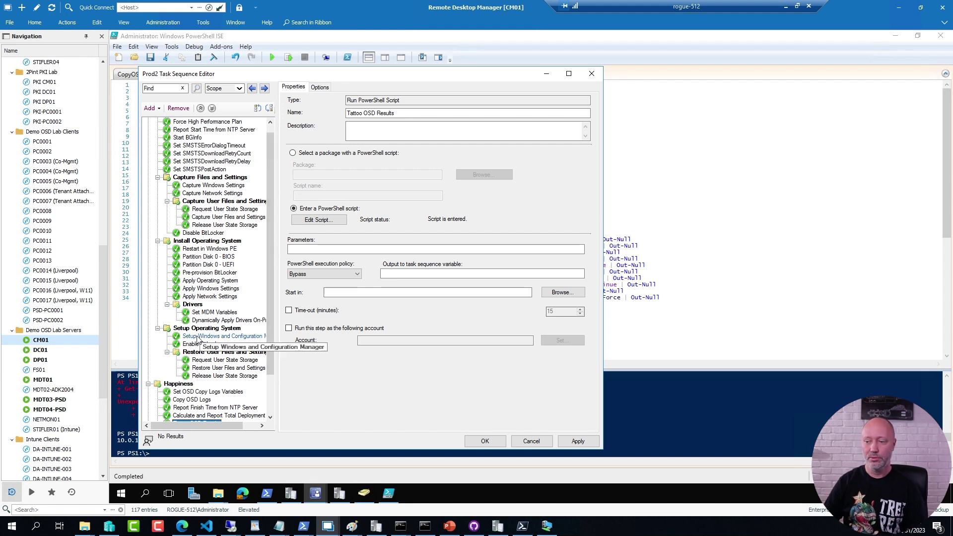
{"action": "scroll", "coordinate": [217, 342], "scroll_direction": "down", "scroll_amount": 2}
{"action": "left_click", "coordinate": [316, 493]}
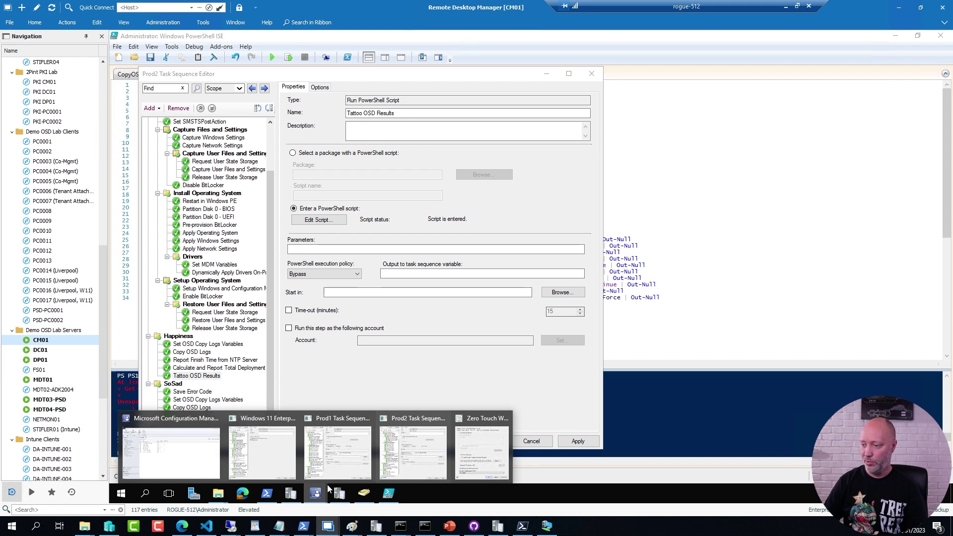
{"action": "left_click", "coordinate": [358, 455]}
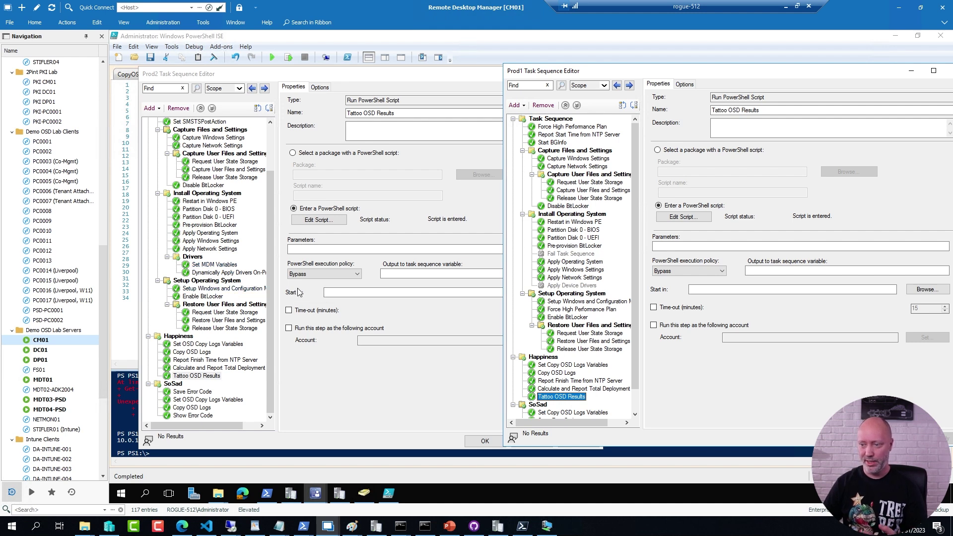
Step: Check 'Skip this step for computers that do not have a TPM' on Prod2's Enable BitLocker, then OK
{"action": "left_click", "coordinate": [203, 297]}
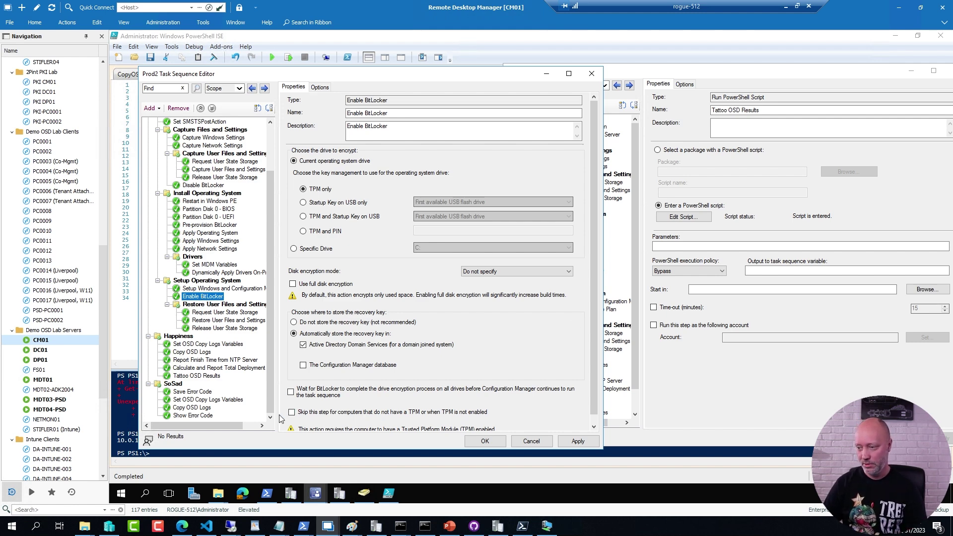
{"action": "left_click", "coordinate": [296, 413]}
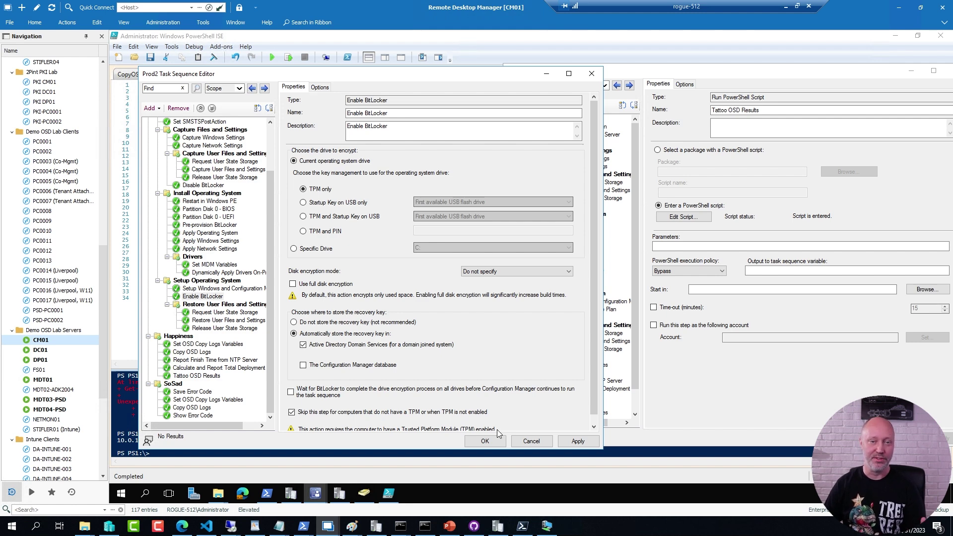
{"action": "left_click", "coordinate": [486, 445]}
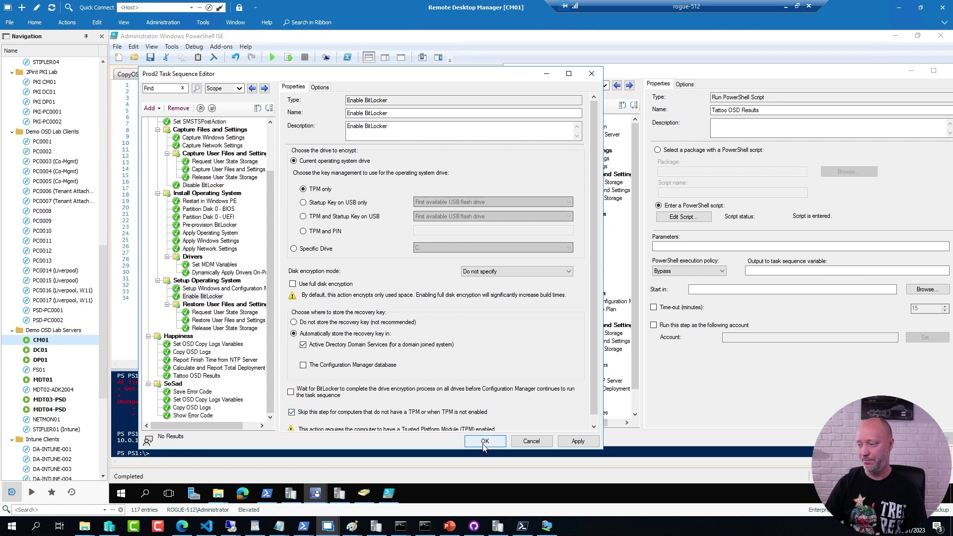
{"action": "left_click", "coordinate": [486, 443]}
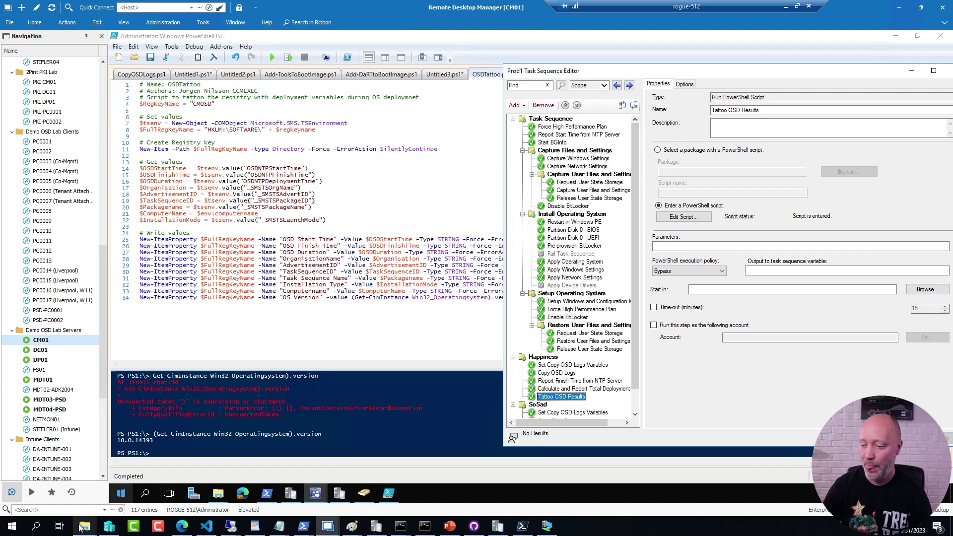
Step: Open a console connection to the TEST03-ISO virtual machine
{"action": "left_click", "coordinate": [109, 526]}
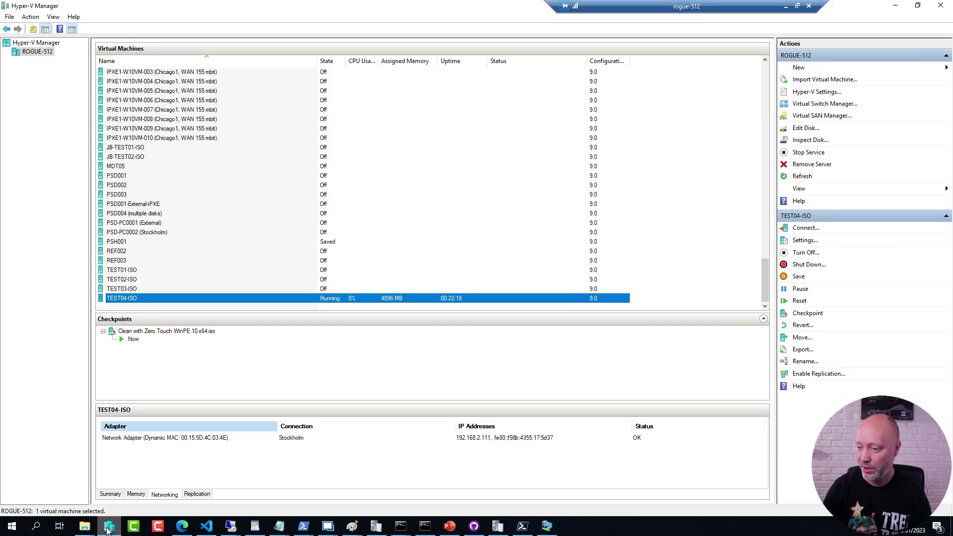
{"action": "left_click", "coordinate": [121, 289]}
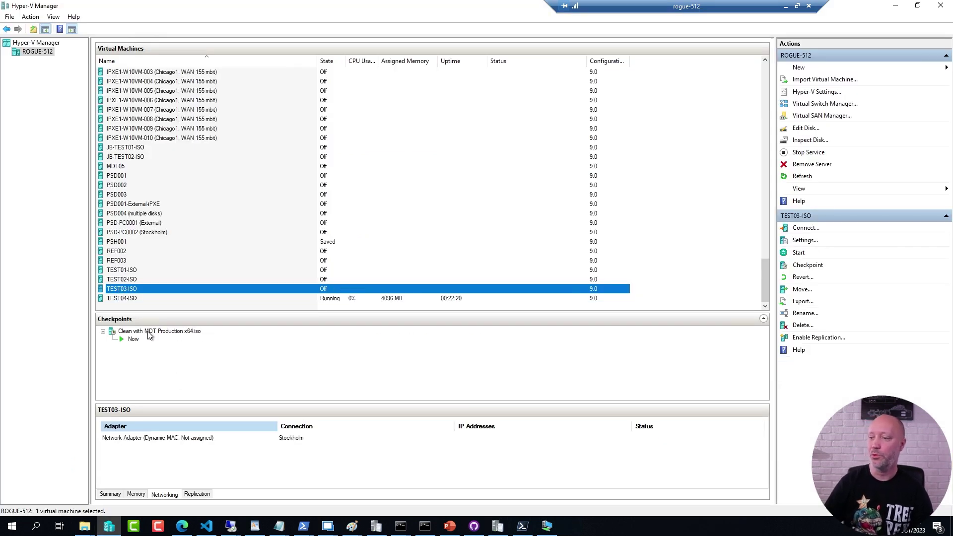
{"action": "right_click", "coordinate": [144, 332]}
{"action": "left_click", "coordinate": [129, 293]}
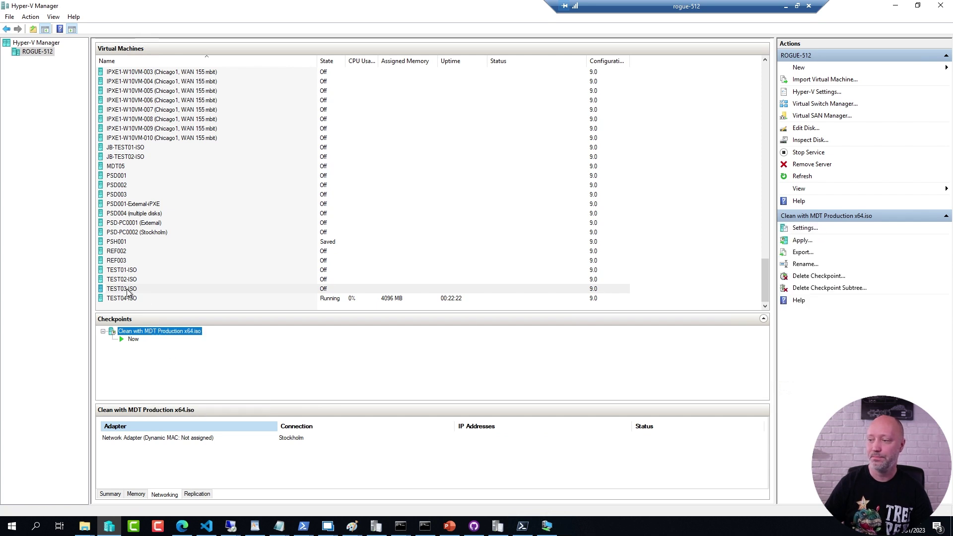
{"action": "left_click", "coordinate": [128, 293]}
{"action": "double_click", "coordinate": [361, 290]}
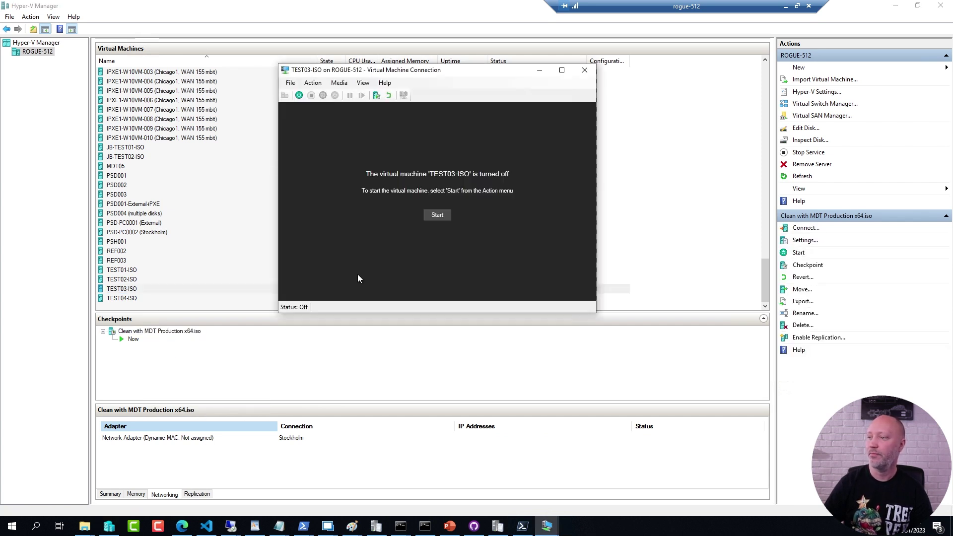
Step: Insert Bootimage.iso into the virtual machine's DVD drive
{"action": "left_click", "coordinate": [339, 83]}
{"action": "left_click", "coordinate": [363, 83]}
{"action": "mouse_move", "coordinate": [340, 83]}
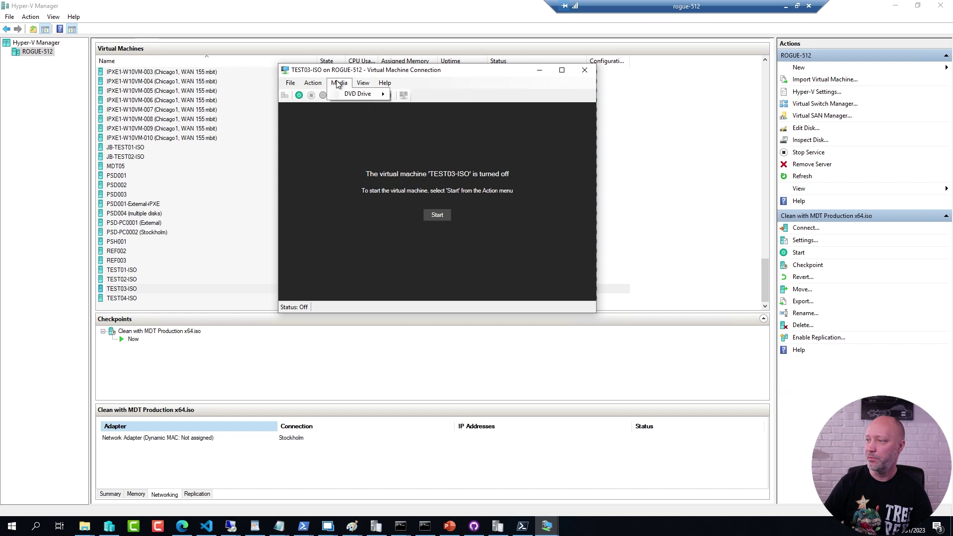
{"action": "left_click", "coordinate": [415, 110]}
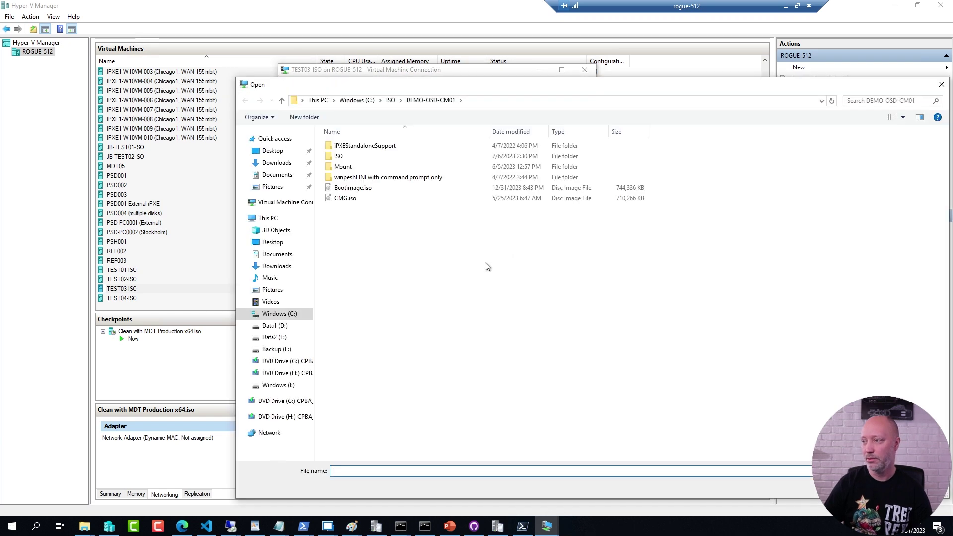
{"action": "double_click", "coordinate": [369, 188]}
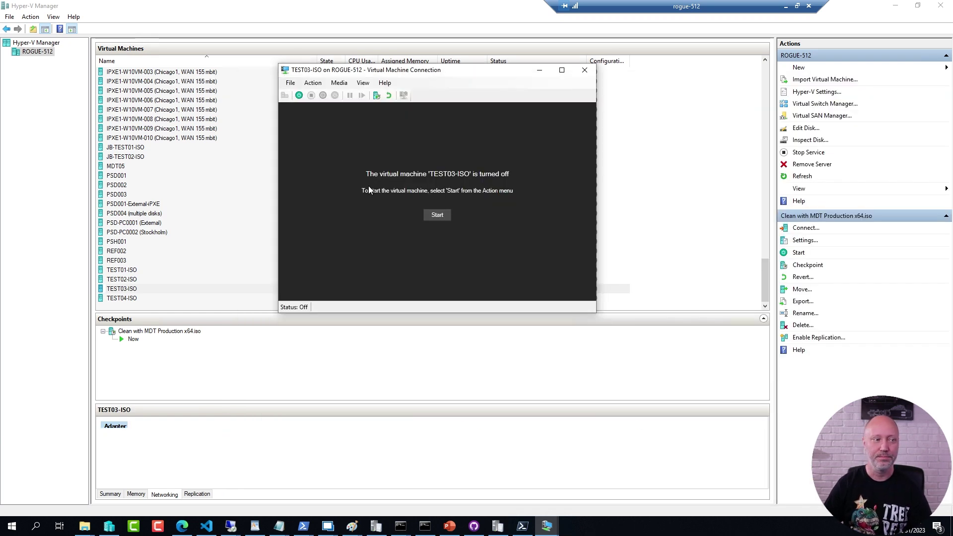
Step: Power on TEST03-ISO and pick the Prod2 task sequence in the wizard
{"action": "left_click", "coordinate": [438, 217]}
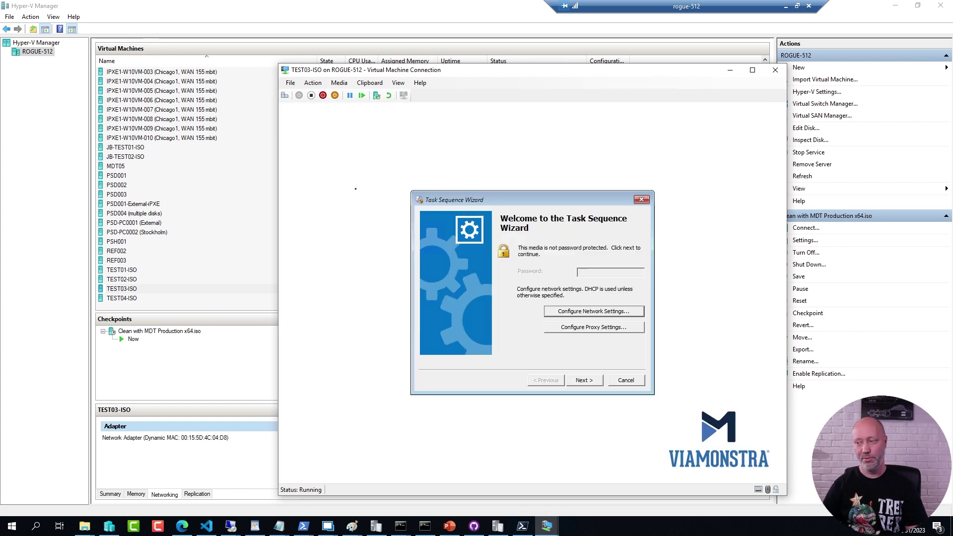
{"action": "left_click", "coordinate": [584, 381]}
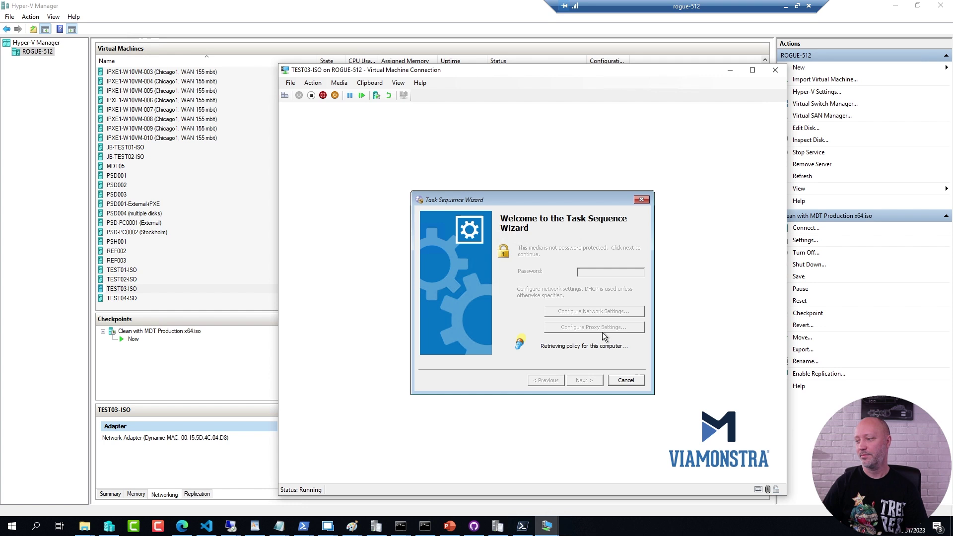
{"action": "left_click", "coordinate": [427, 289]}
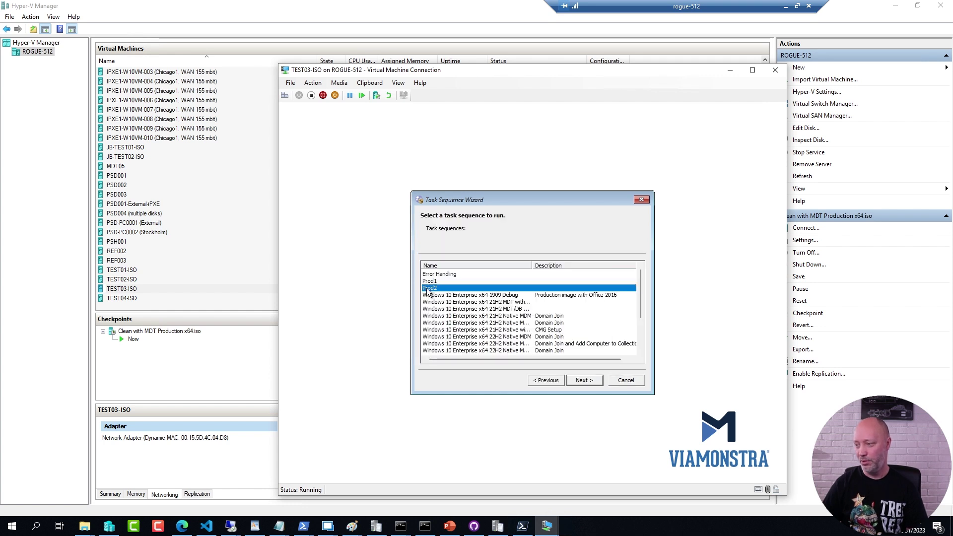
Step: Set the OSDComputerName variable to TEST03
{"action": "left_click", "coordinate": [584, 382]}
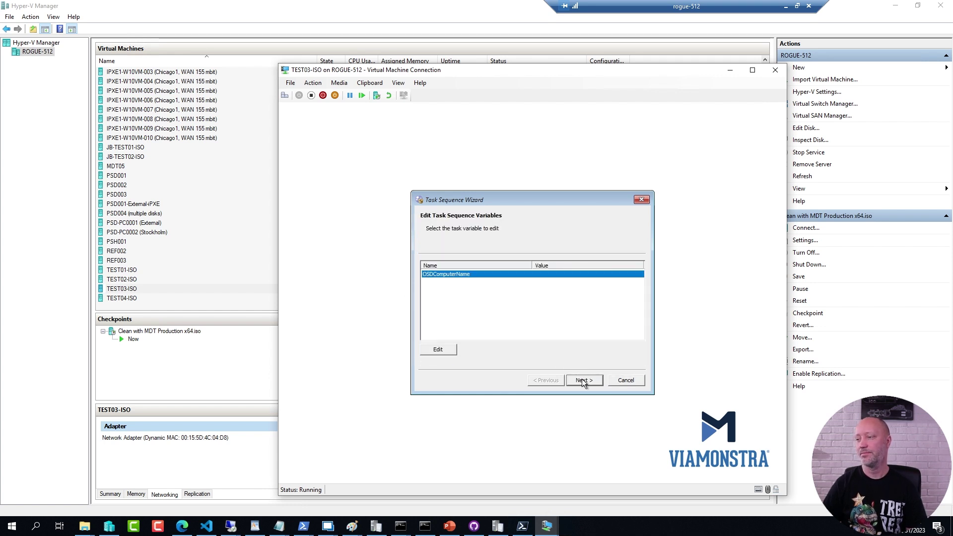
{"action": "left_click", "coordinate": [438, 350]}
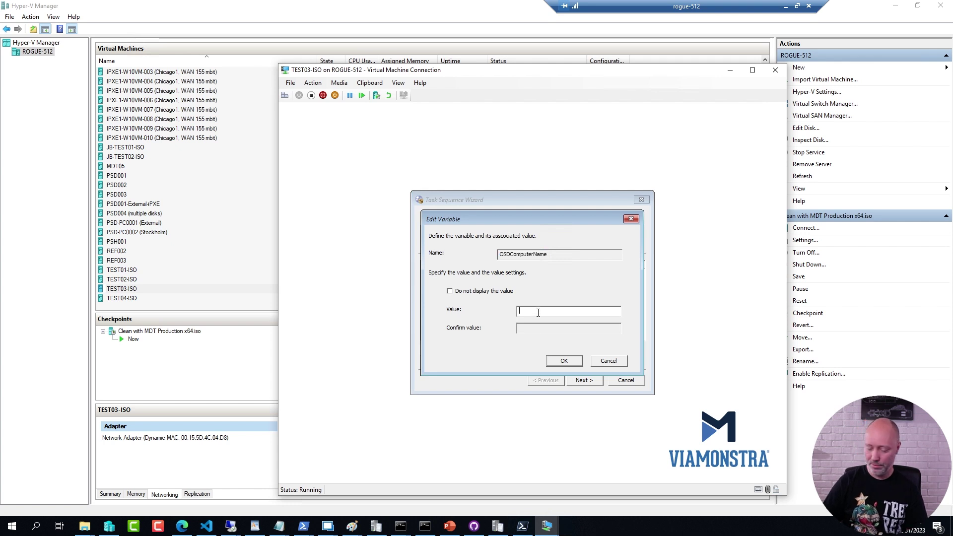
{"action": "type", "text": "TEST03"}
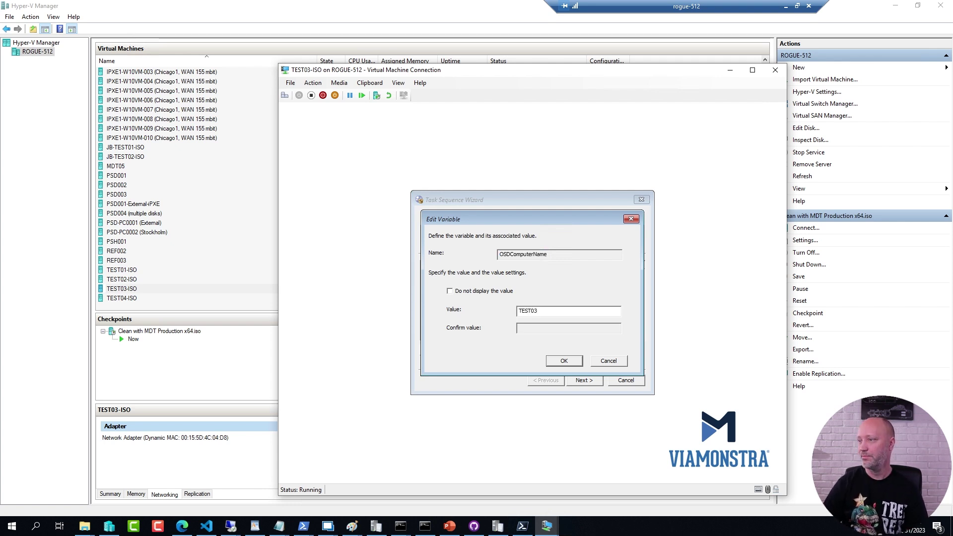
{"action": "left_click", "coordinate": [569, 362]}
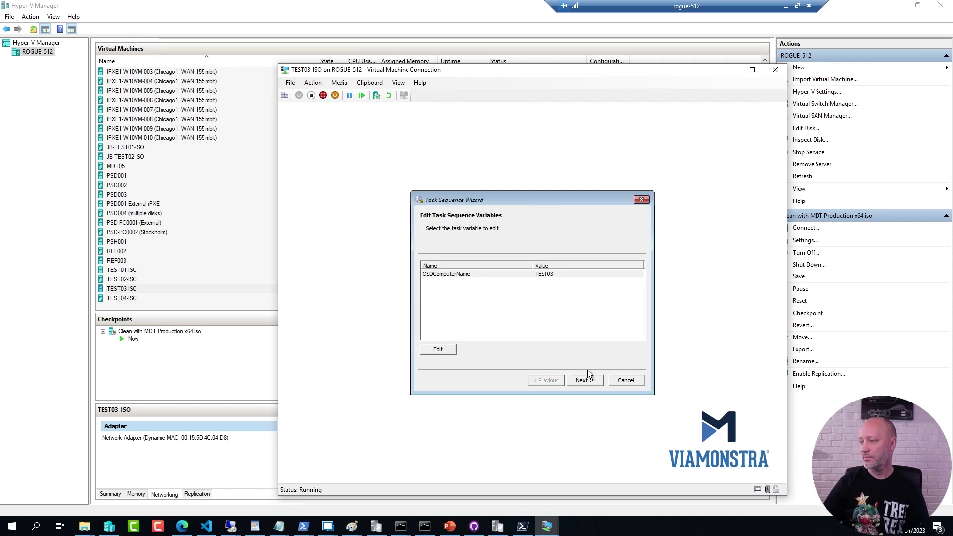
Step: Finish the wizard so the Prod2 task sequence begins running on TEST03
{"action": "left_click", "coordinate": [583, 378]}
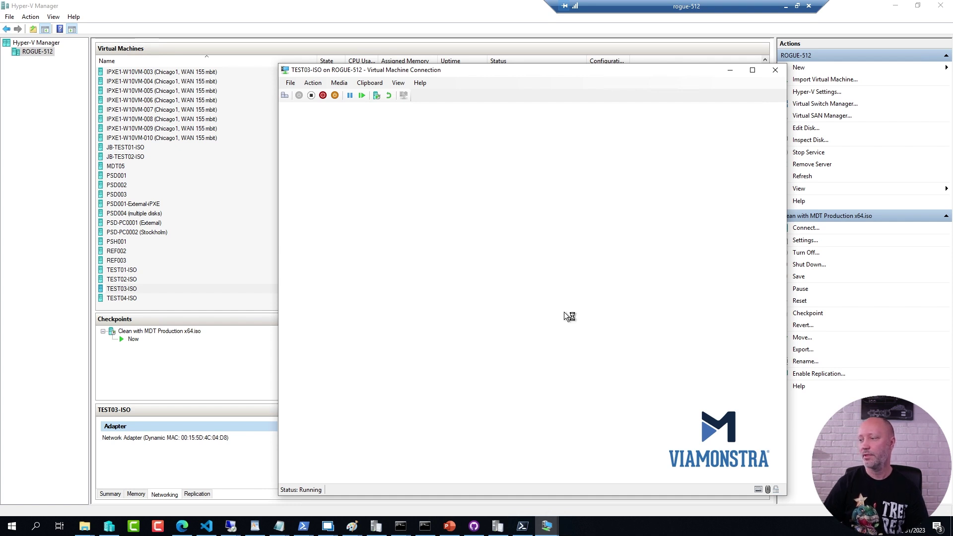